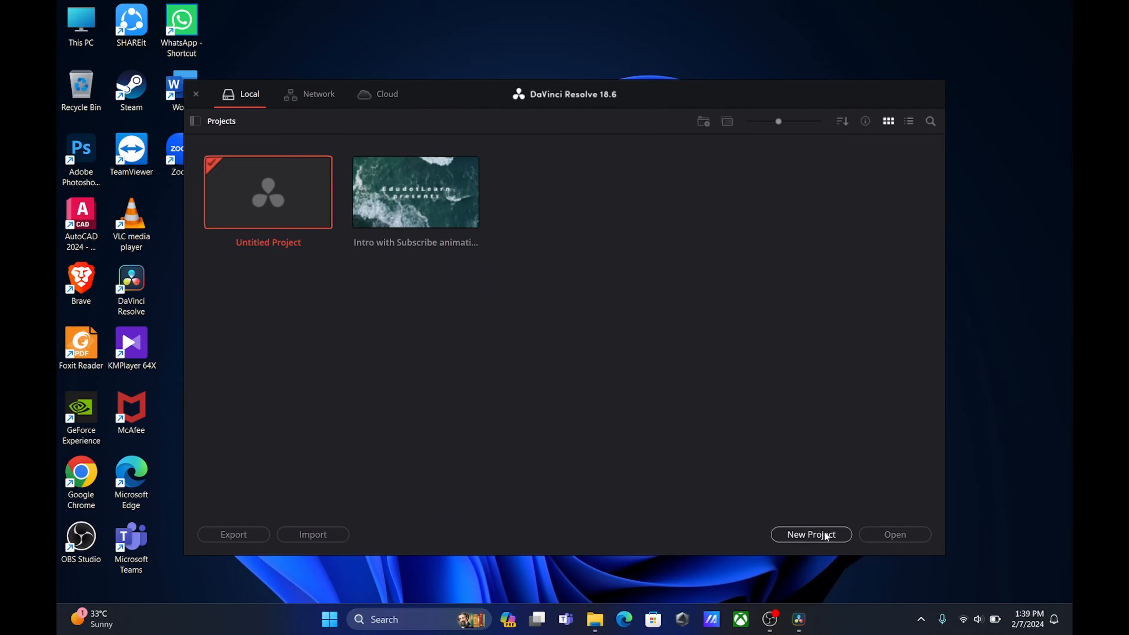
Open the untitled project and skip the software update.
{"action": "left_click", "coordinate": [902, 534]}
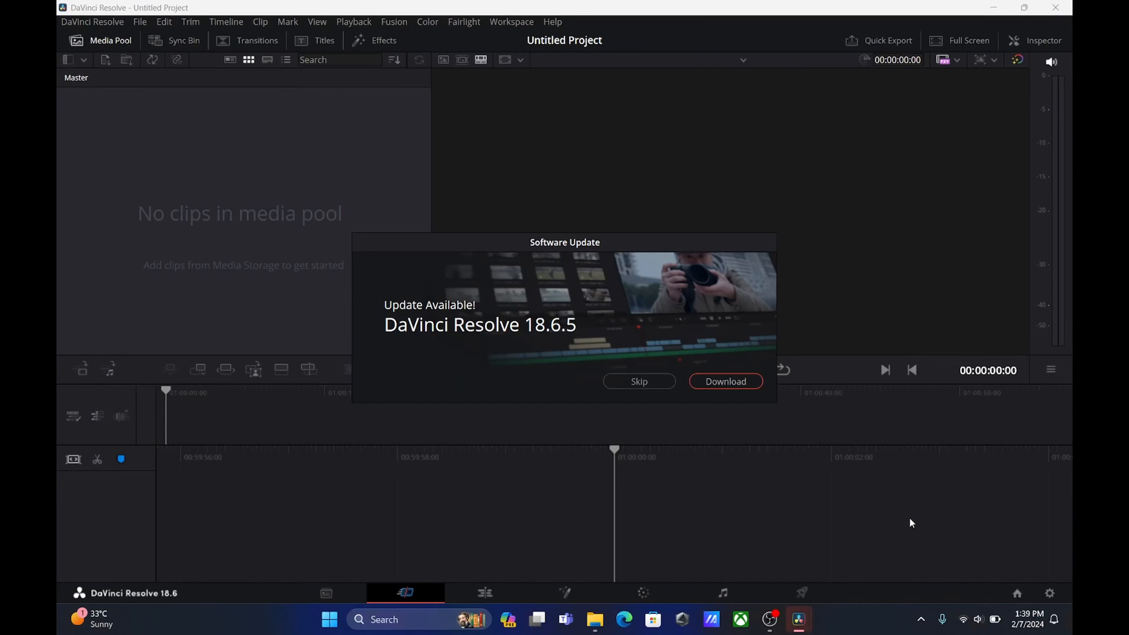
{"action": "left_click", "coordinate": [631, 384]}
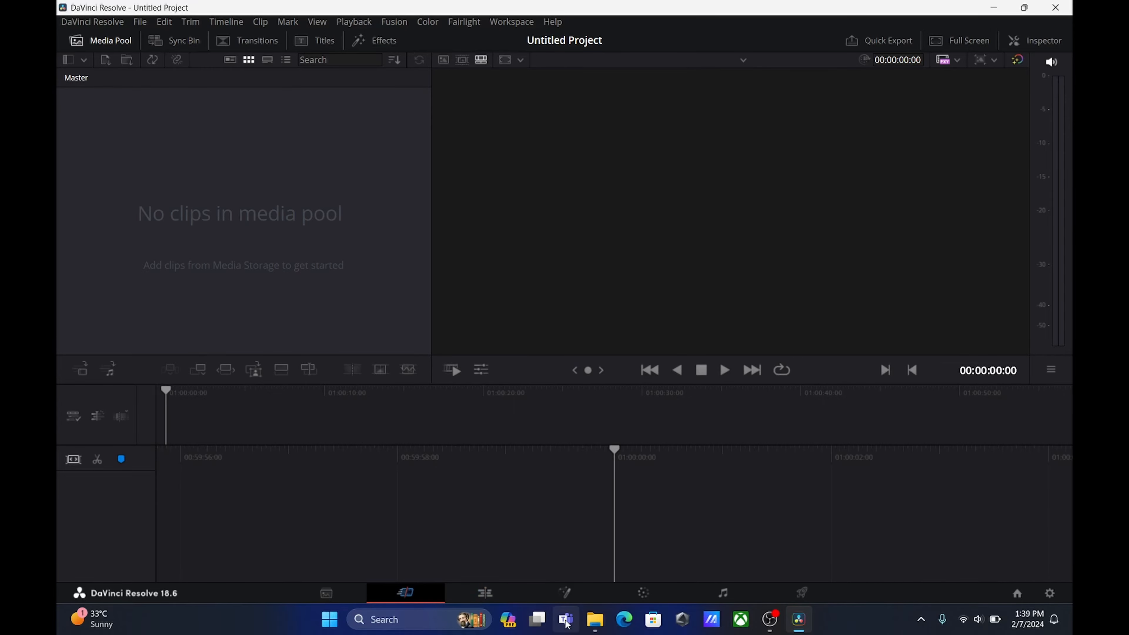
{"action": "left_click", "coordinate": [594, 620]}
{"action": "double_click", "coordinate": [220, 143]}
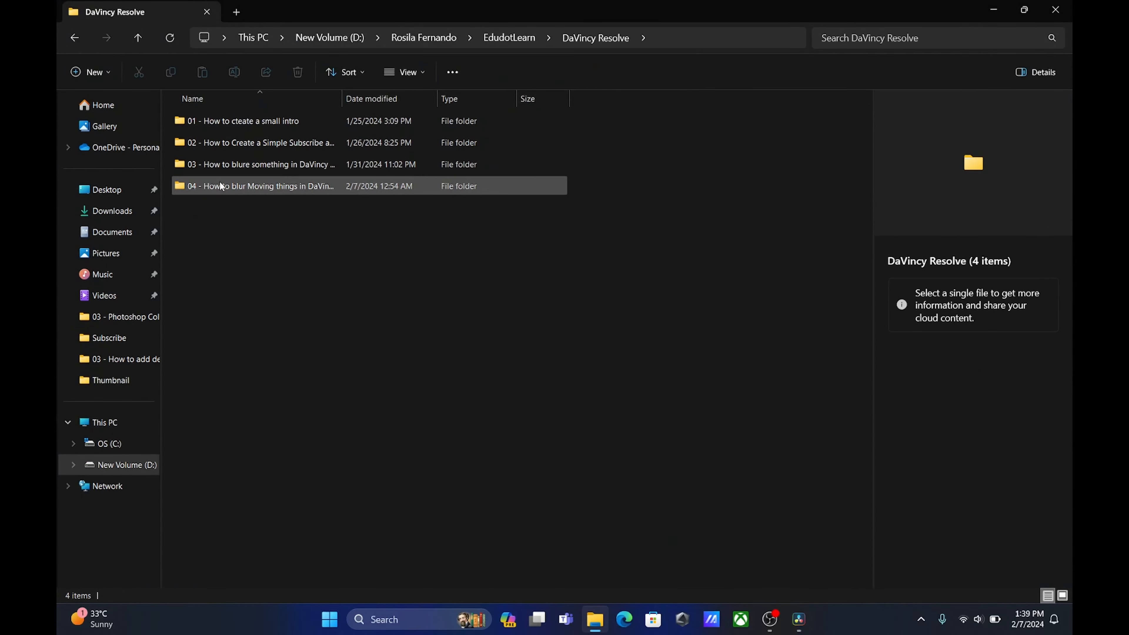
{"action": "double_click", "coordinate": [223, 183]}
{"action": "left_click", "coordinate": [275, 146]}
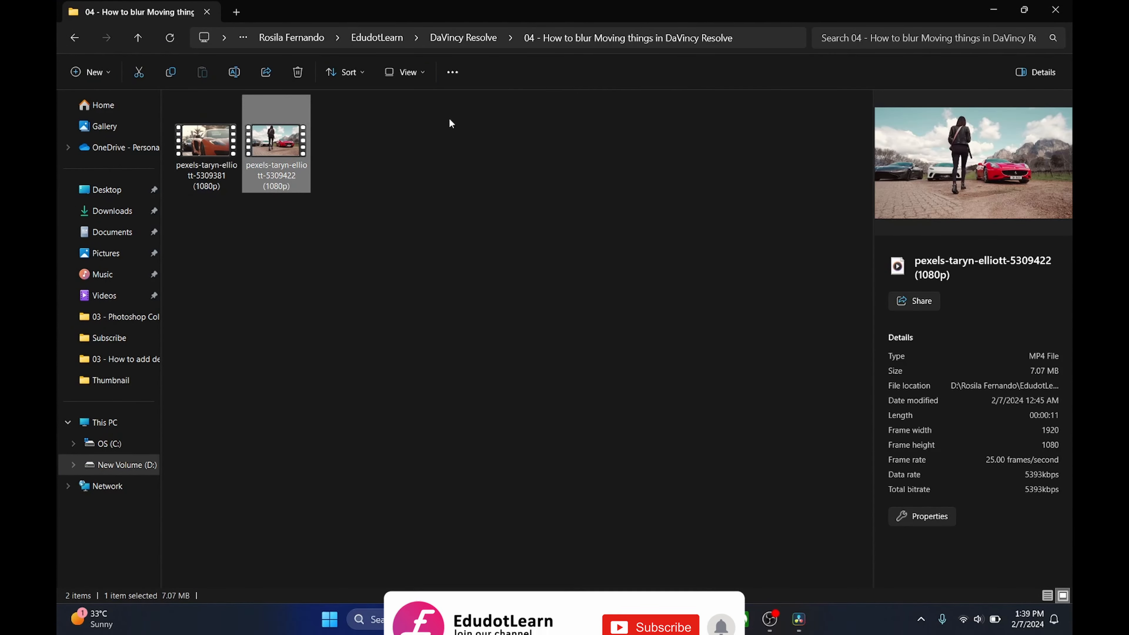
{"action": "double_click", "coordinate": [769, 14]}
{"action": "left_click", "coordinate": [472, 206]}
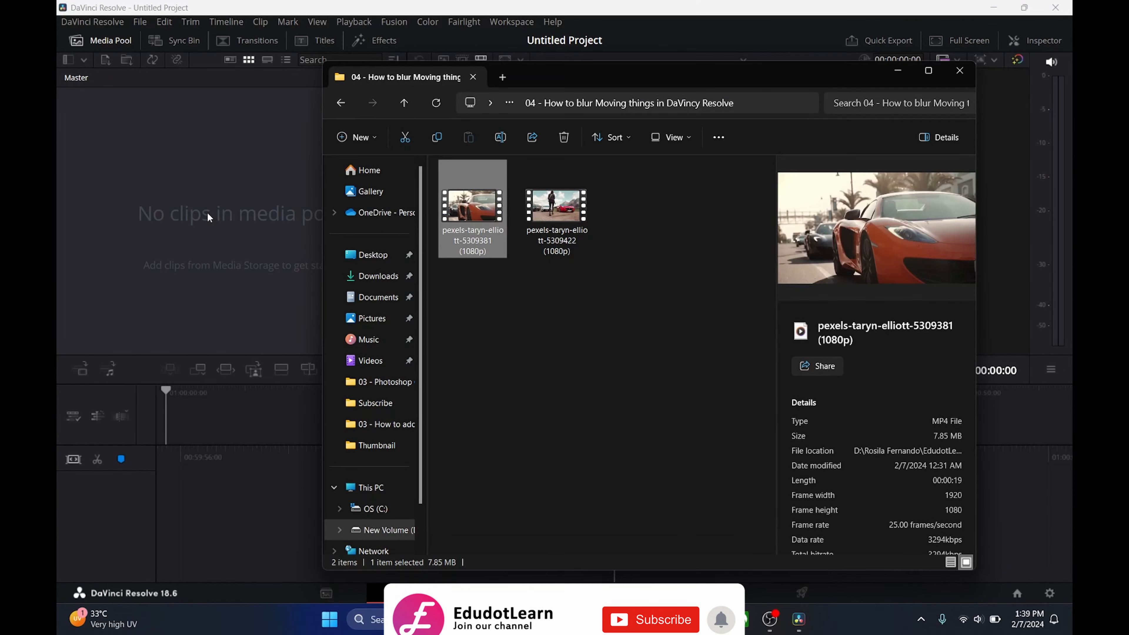
{"action": "left_click_drag", "start_coordinate": [557, 209], "coordinate": [253, 239]}
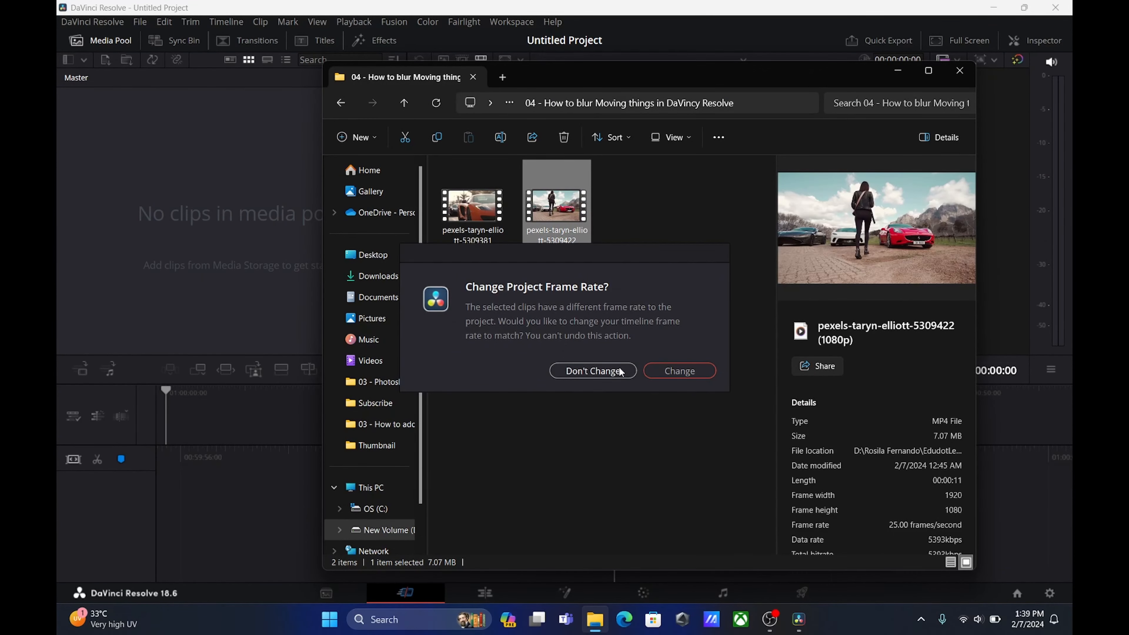
{"action": "left_click", "coordinate": [604, 371]}
{"action": "left_click", "coordinate": [897, 72]}
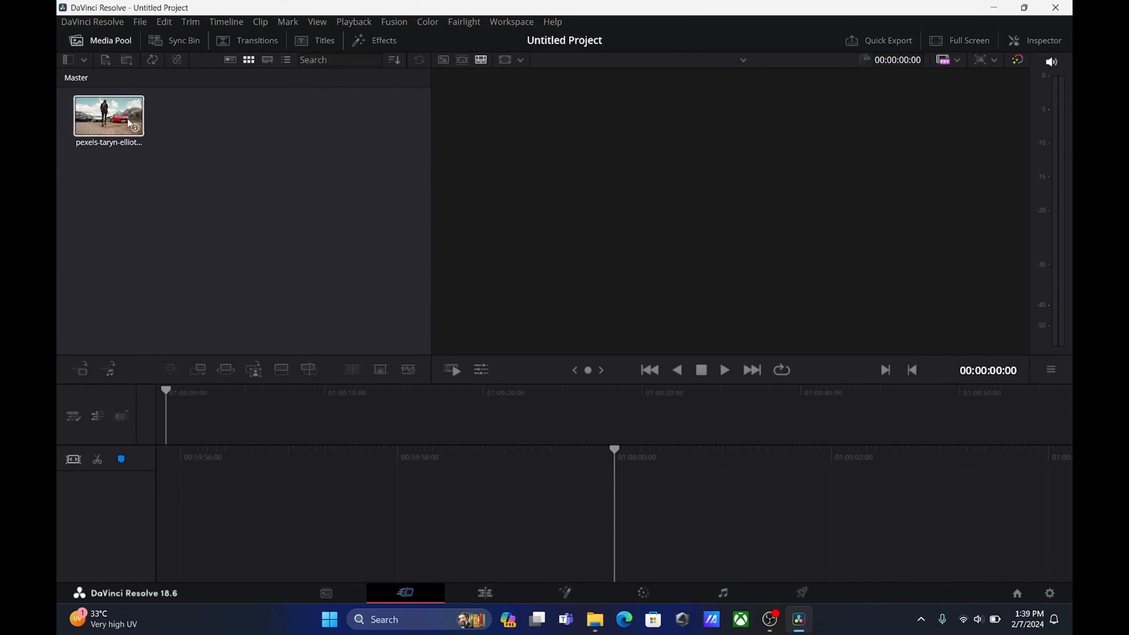
{"action": "left_click_drag", "start_coordinate": [109, 116], "coordinate": [673, 533]}
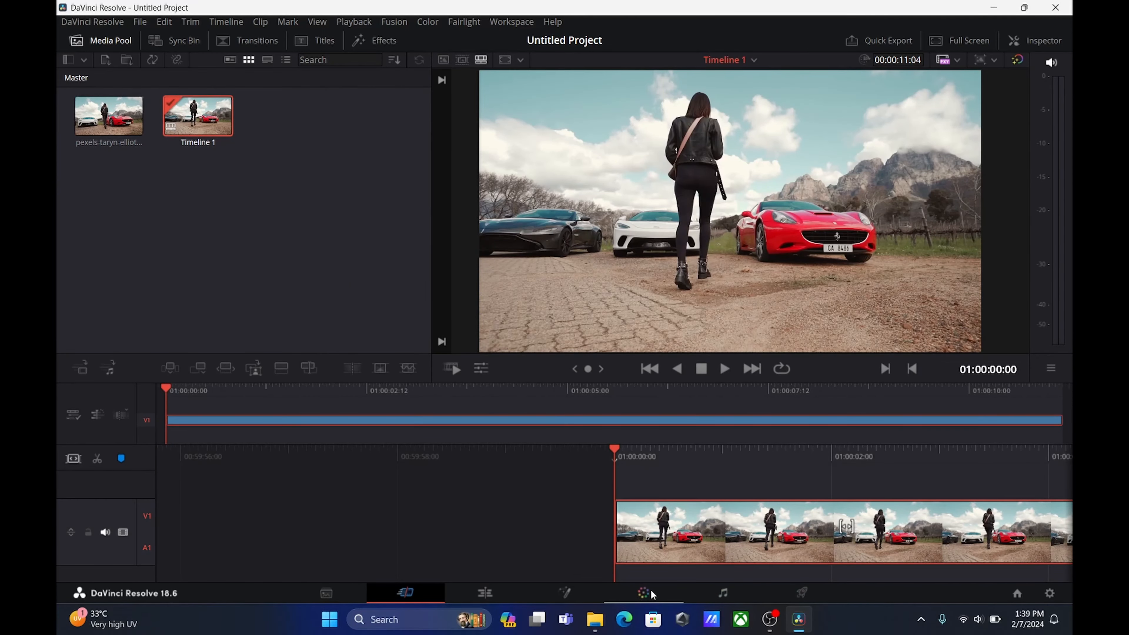
On the Color page, add a rectangular window over the red car's licence plate with size 1.54, aspect 80.88, pan 55.04 and tilt 48.28.
{"action": "left_click", "coordinate": [642, 594]}
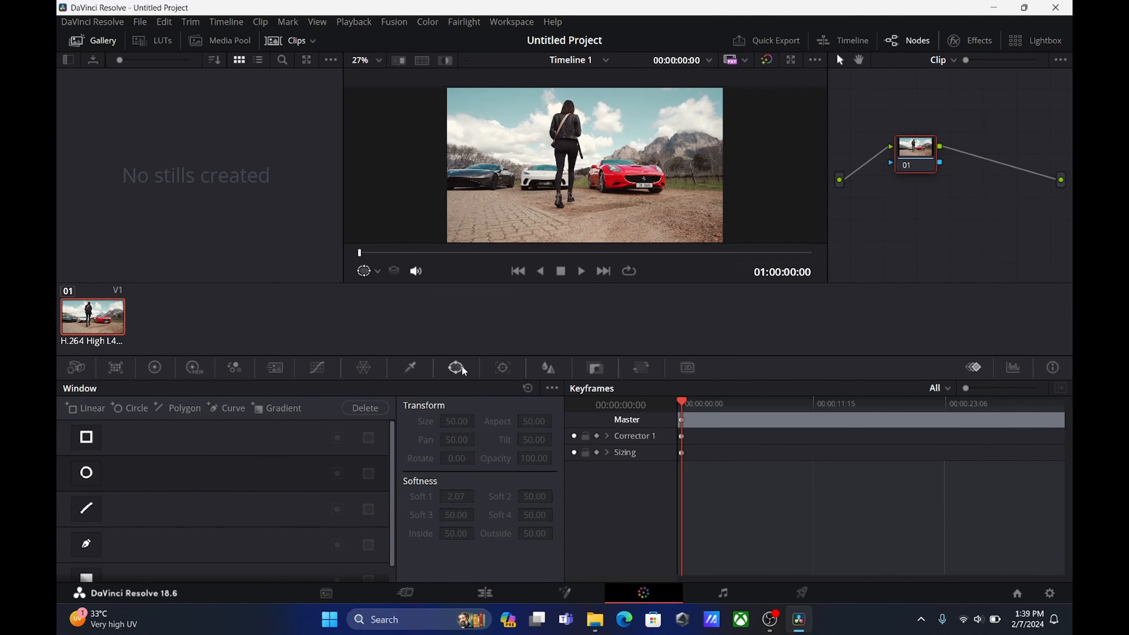
{"action": "left_click", "coordinate": [92, 444]}
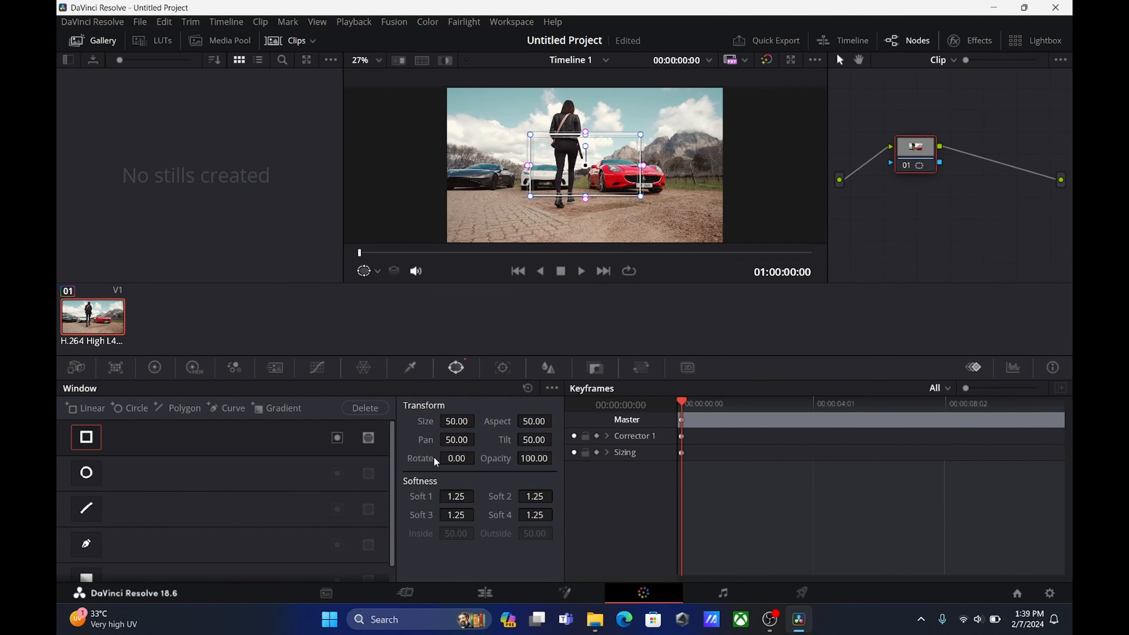
{"action": "left_click_drag", "start_coordinate": [425, 421], "coordinate": [393, 421]}
{"action": "scroll", "coordinate": [646, 162], "scroll_direction": "up", "scroll_amount": 8}
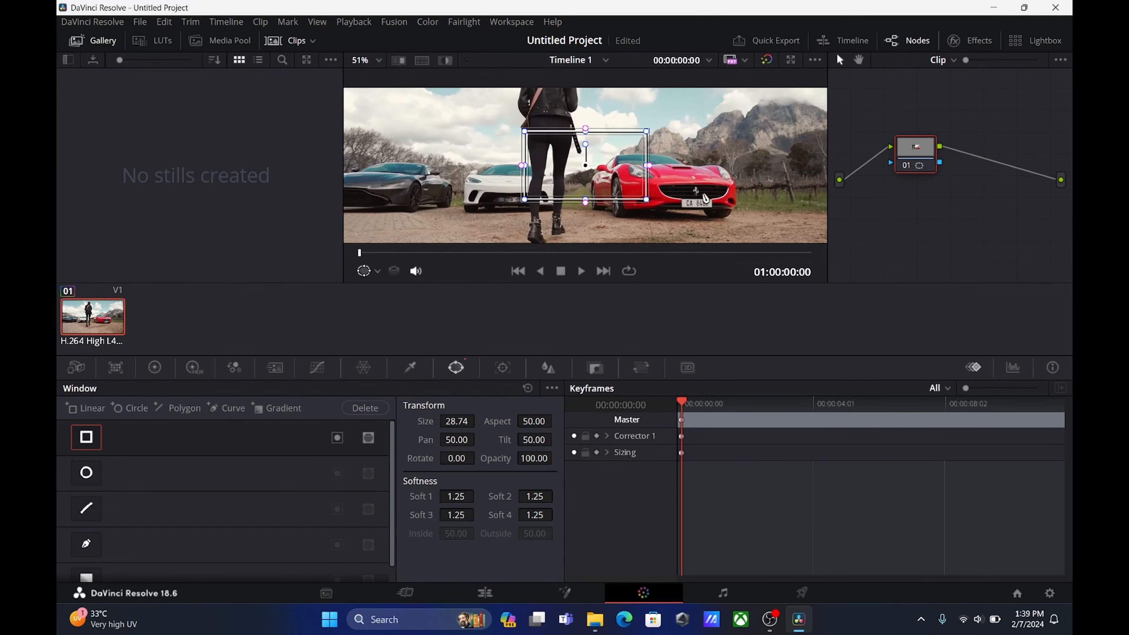
{"action": "scroll", "coordinate": [705, 197], "scroll_direction": "up", "scroll_amount": 5}
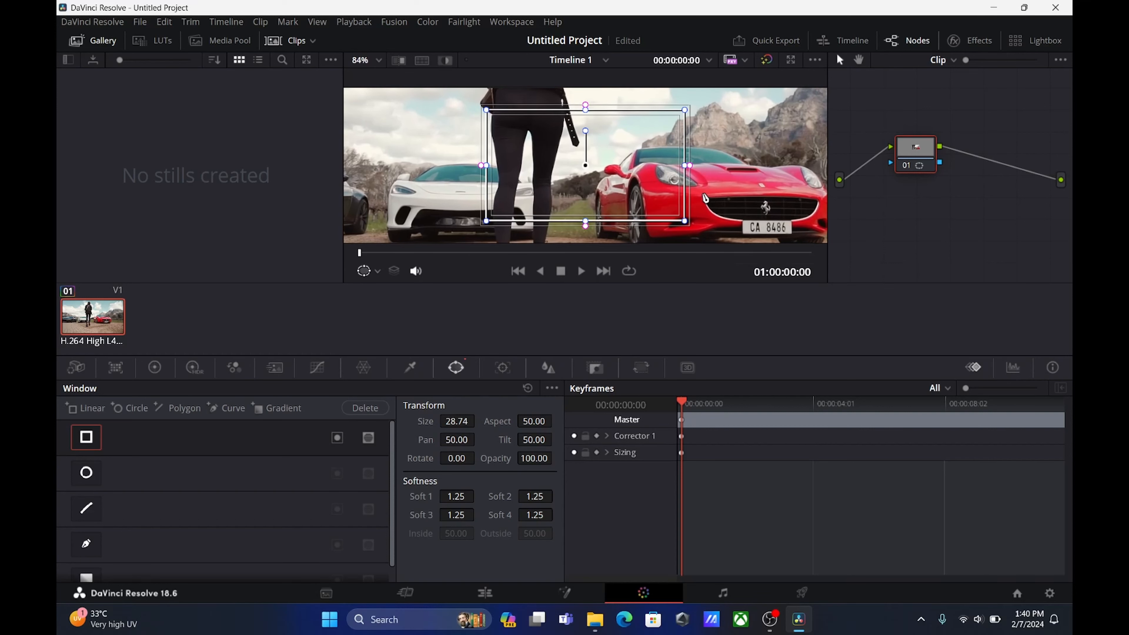
{"action": "left_click_drag", "start_coordinate": [425, 421], "coordinate": [391, 421]}
{"action": "left_click_drag", "start_coordinate": [497, 421], "coordinate": [550, 420]}
{"action": "left_click_drag", "start_coordinate": [420, 439], "coordinate": [478, 439]}
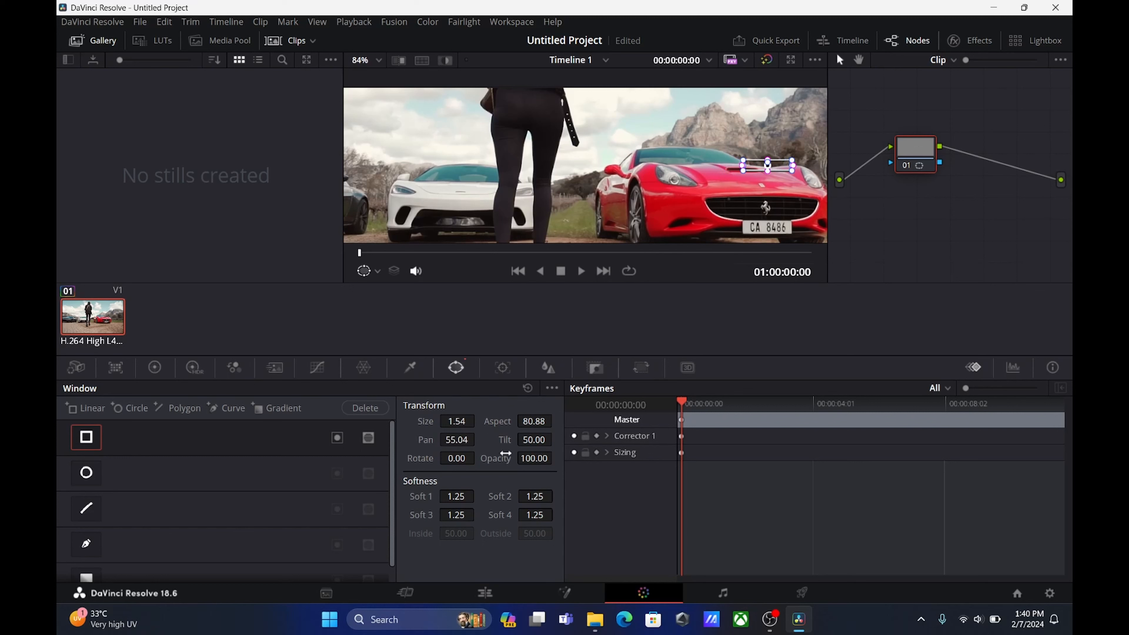
{"action": "left_click_drag", "start_coordinate": [502, 439], "coordinate": [555, 439]}
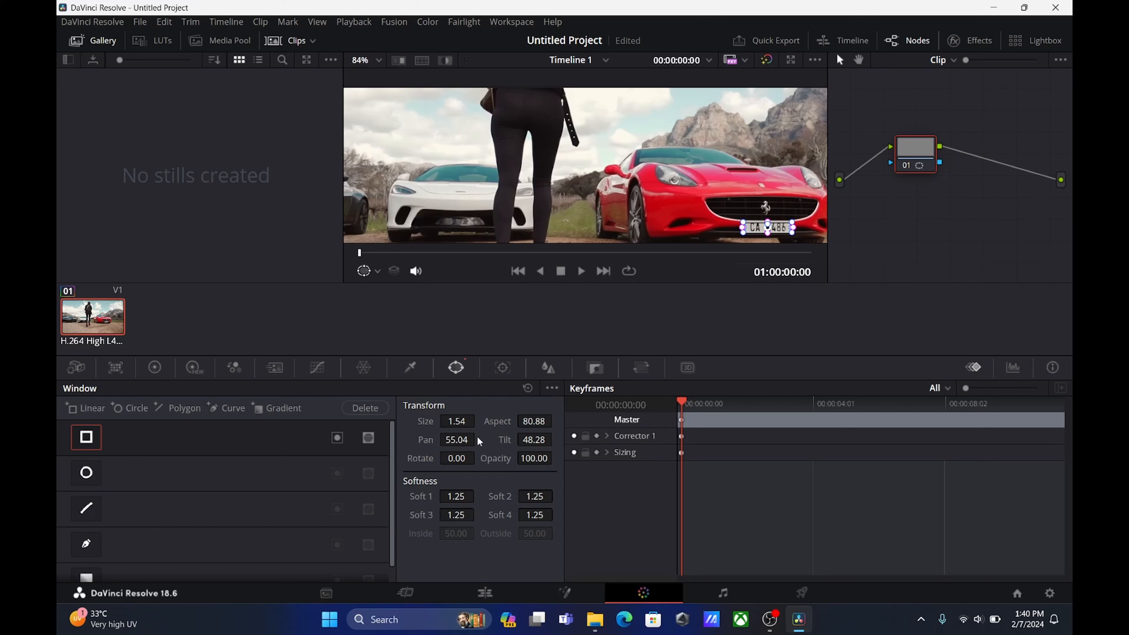
Refit the rectangular window to the licence plate with size 2.26, aspect 76.98 and tilt 48.30.
{"action": "double_click", "coordinate": [427, 421]}
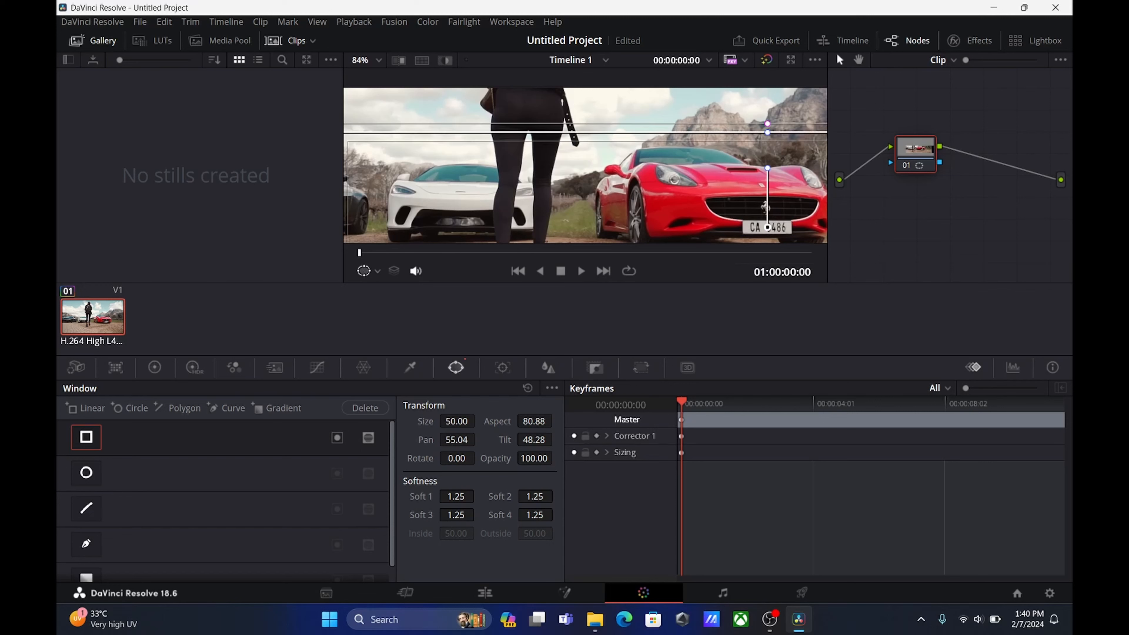
{"action": "left_click_drag", "start_coordinate": [456, 421], "coordinate": [351, 421]}
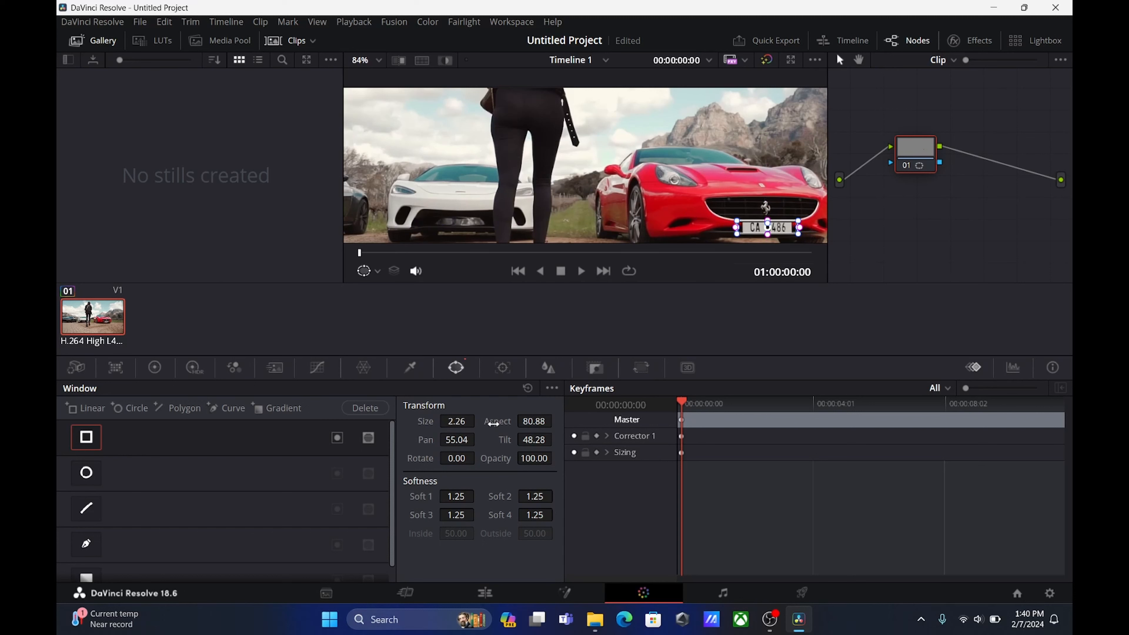
{"action": "left_click_drag", "start_coordinate": [493, 424], "coordinate": [479, 424]}
{"action": "left_click_drag", "start_coordinate": [509, 440], "coordinate": [555, 440]}
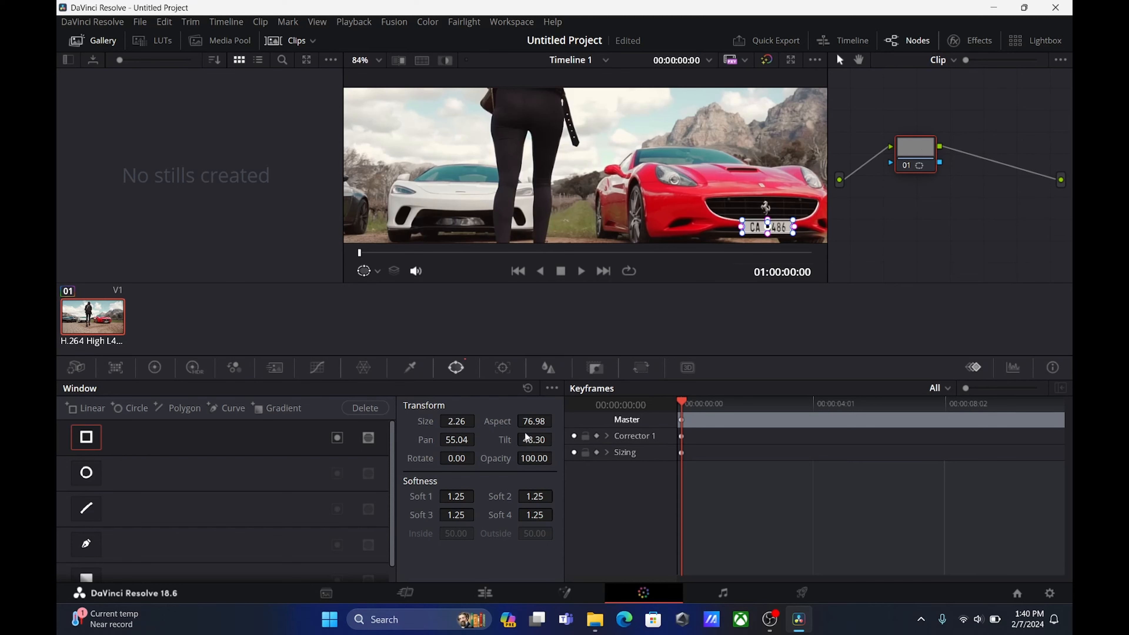
Track the window forward through the clip with pan, tilt, zoom and rotate enabled.
{"action": "scroll", "coordinate": [616, 209], "scroll_direction": "down", "scroll_amount": 6}
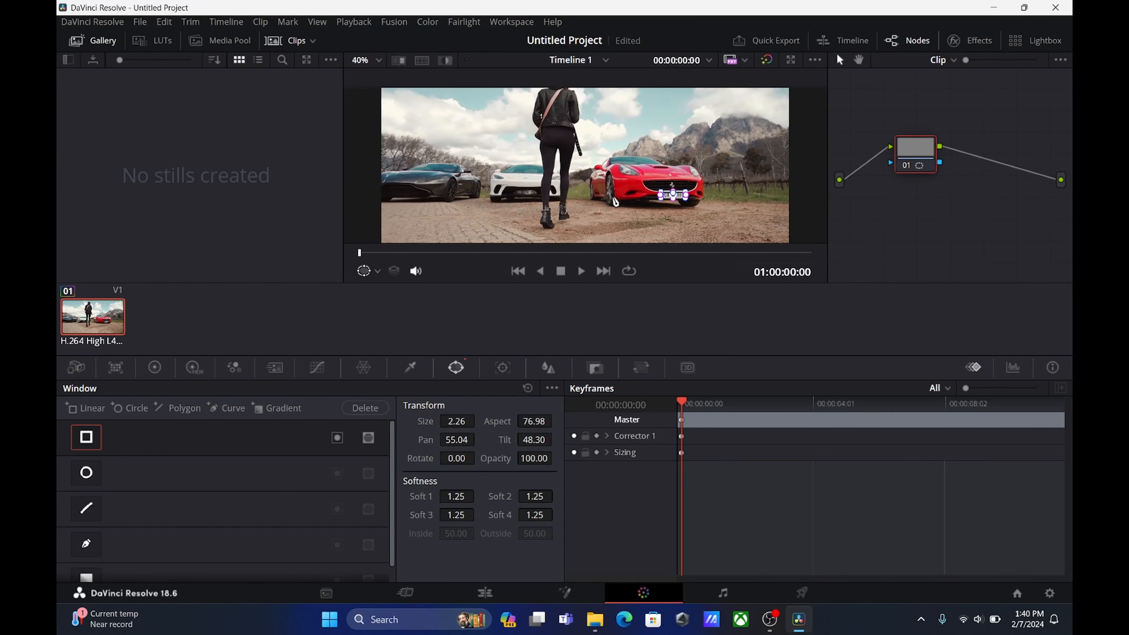
{"action": "scroll", "coordinate": [611, 206], "scroll_direction": "down", "scroll_amount": 2}
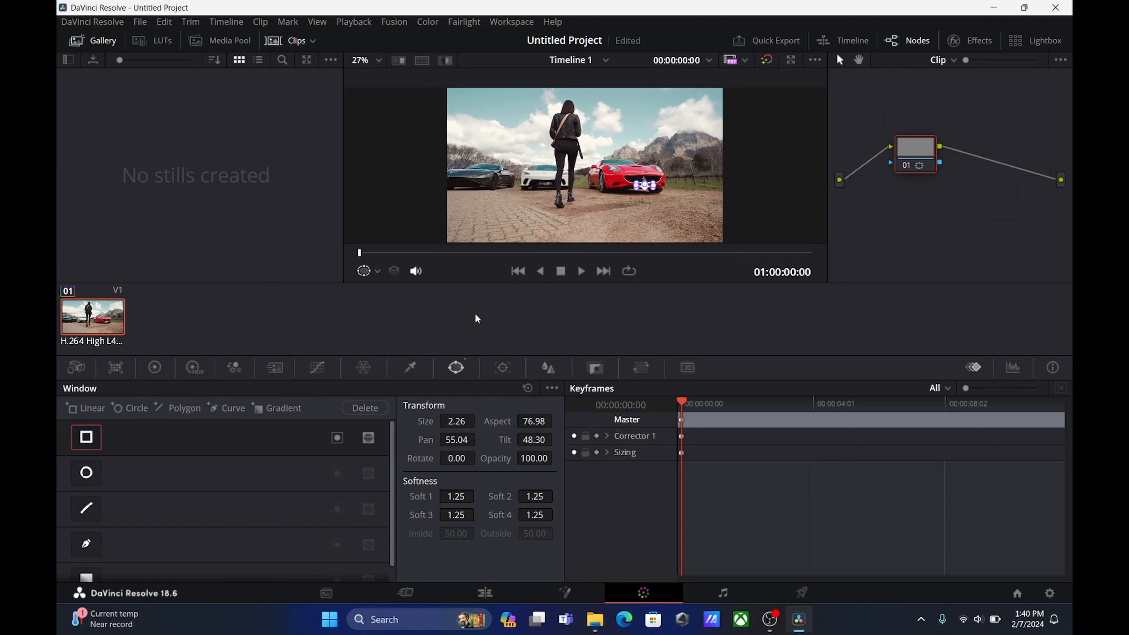
{"action": "left_click", "coordinate": [503, 368]}
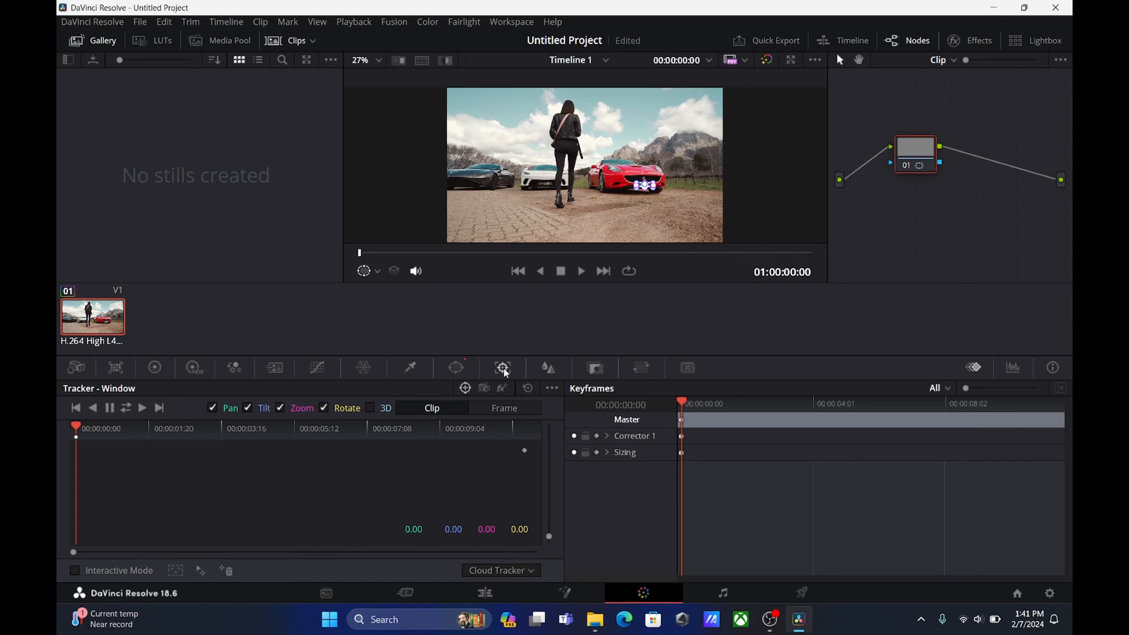
{"action": "scroll", "coordinate": [651, 186], "scroll_direction": "up", "scroll_amount": 6}
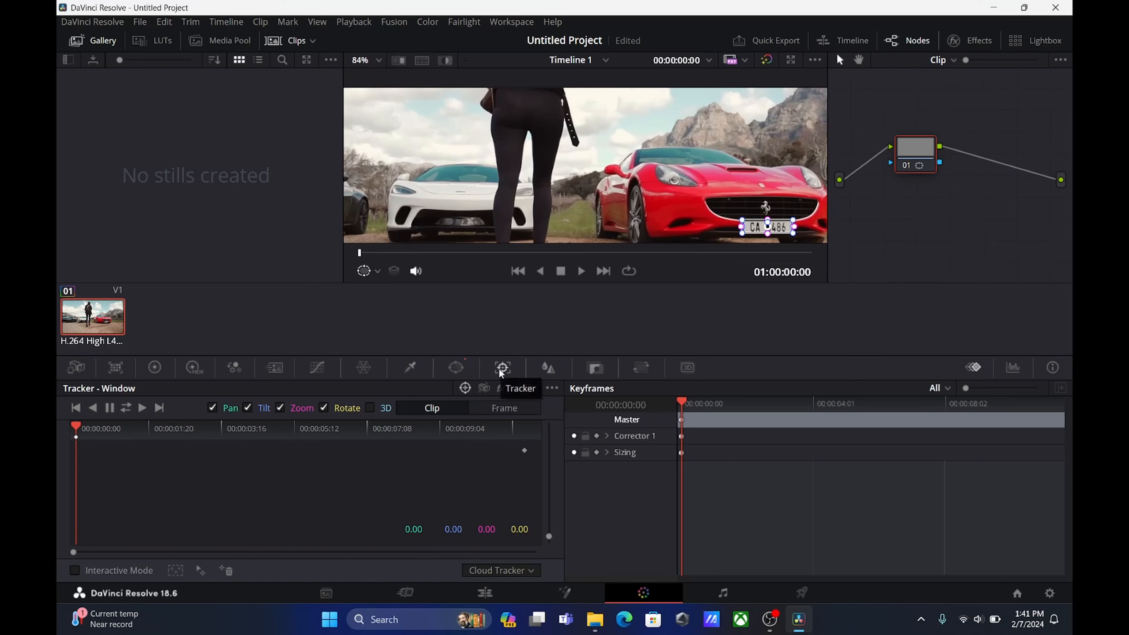
{"action": "left_click", "coordinate": [139, 408]}
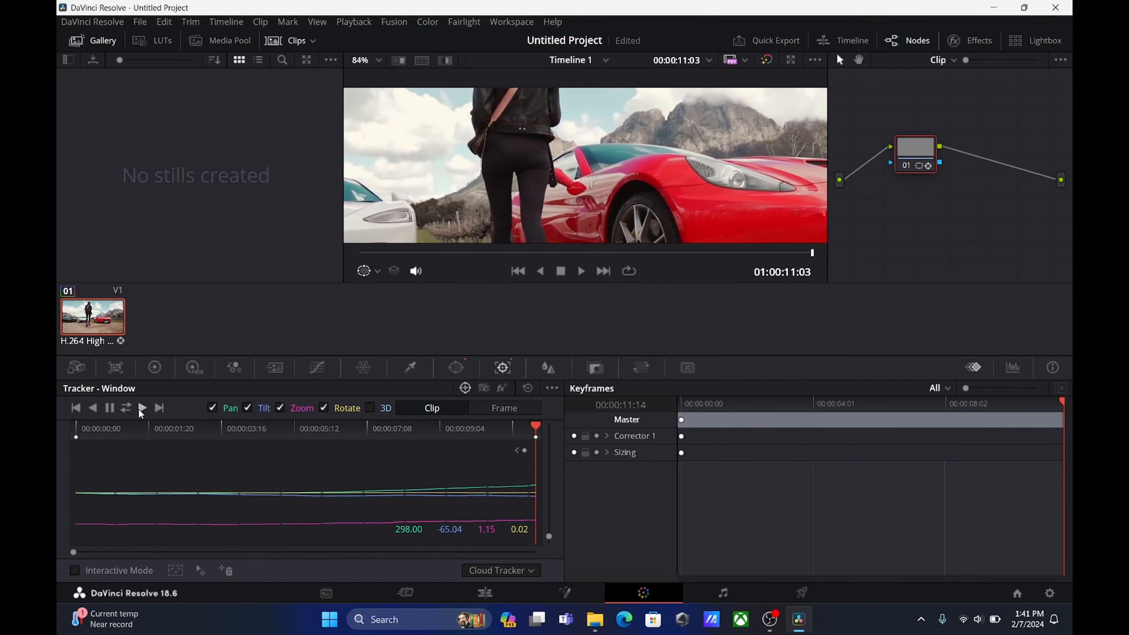
Track the window in reverse from the clip's end back to its start.
{"action": "scroll", "coordinate": [568, 189], "scroll_direction": "down", "scroll_amount": 5}
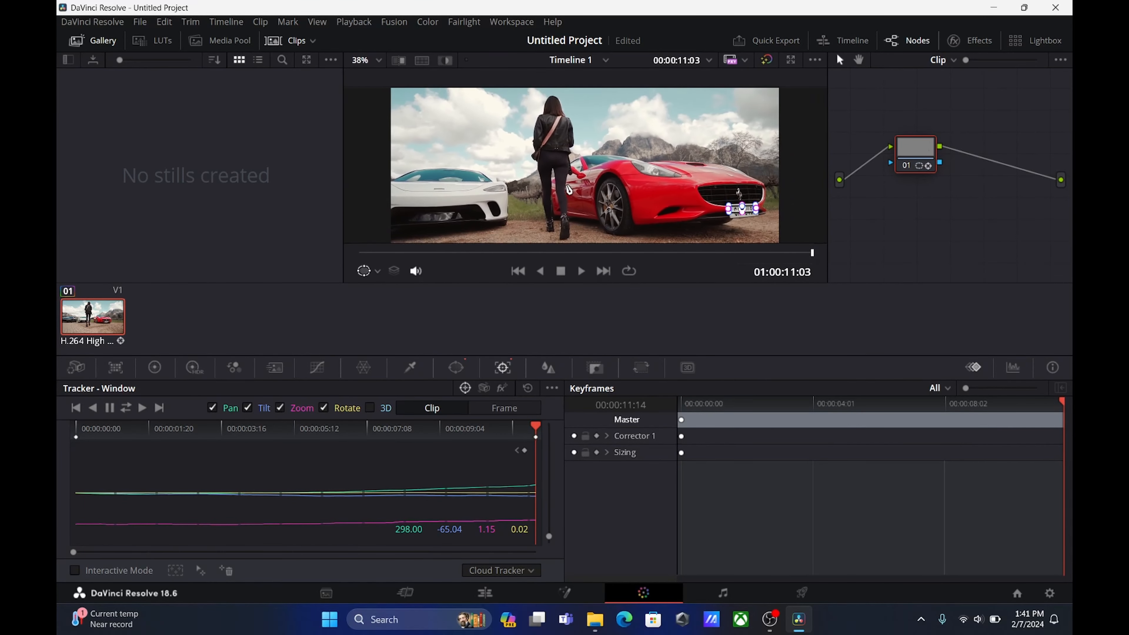
{"action": "scroll", "coordinate": [568, 189], "scroll_direction": "down", "scroll_amount": 1}
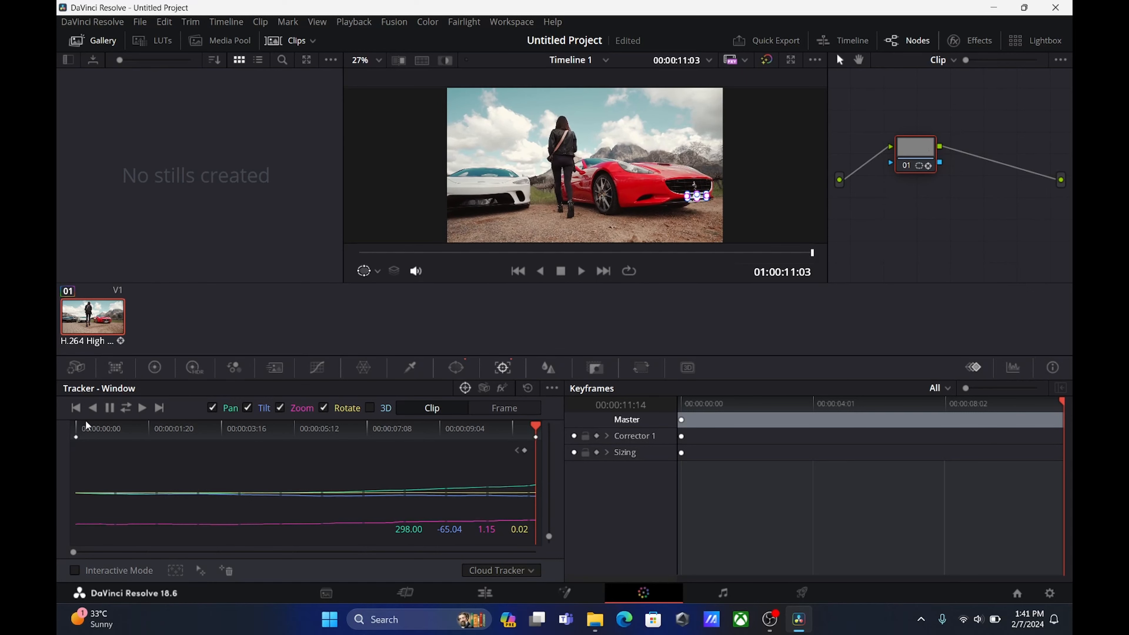
{"action": "left_click", "coordinate": [96, 409]}
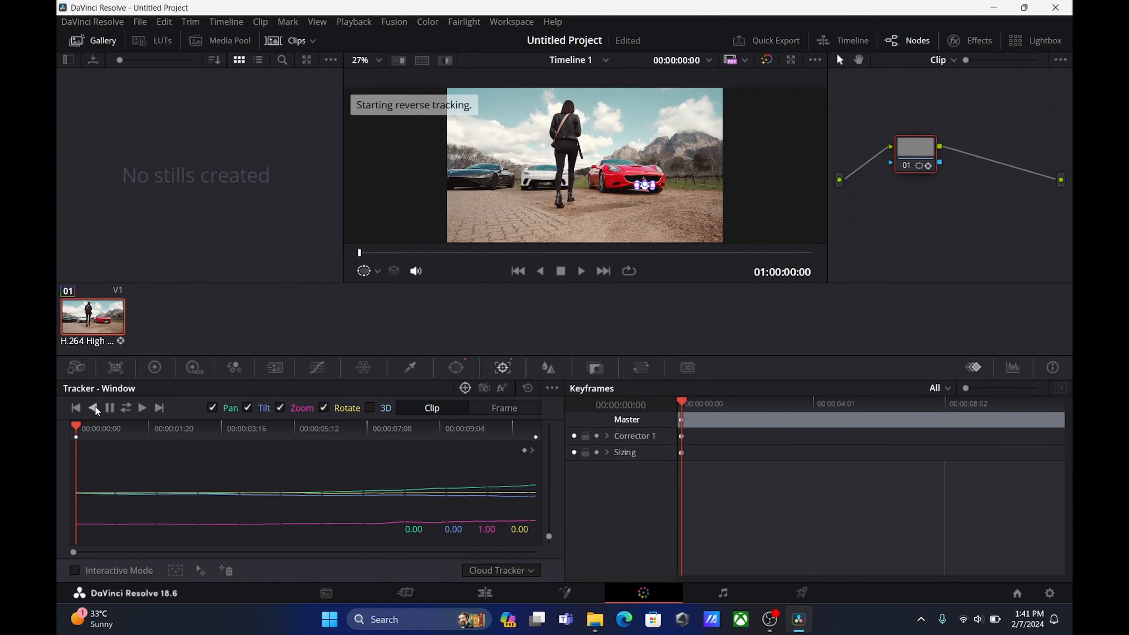
Blur the tracked licence plate area with a radius of 0.87 on all three colour channels.
{"action": "left_click", "coordinate": [549, 372]}
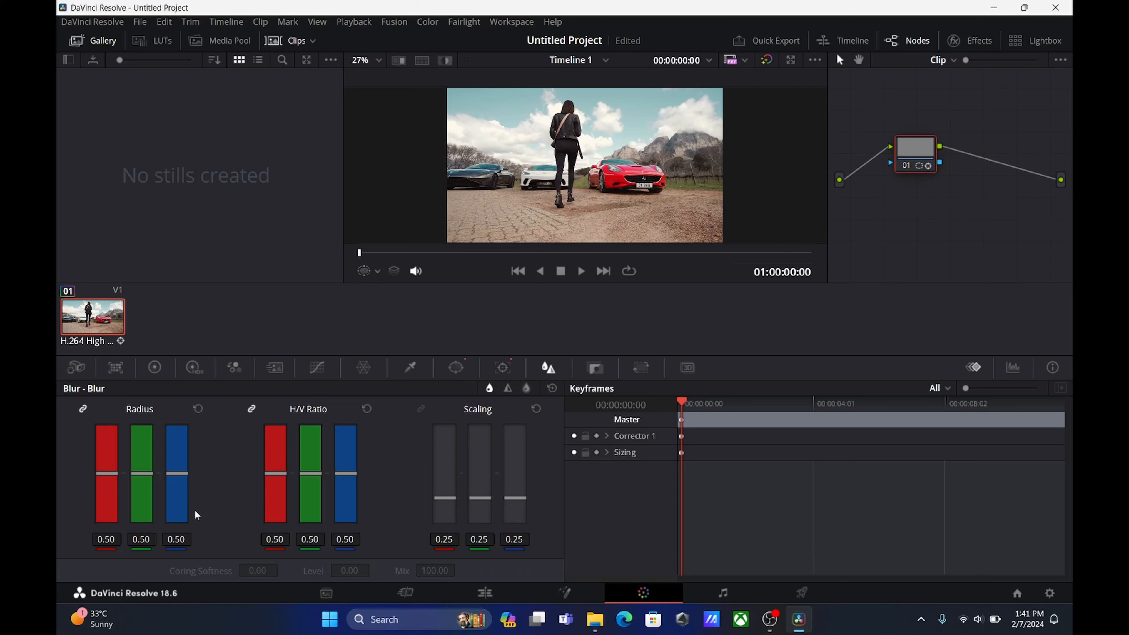
{"action": "left_click_drag", "start_coordinate": [159, 474], "coordinate": [155, 429]}
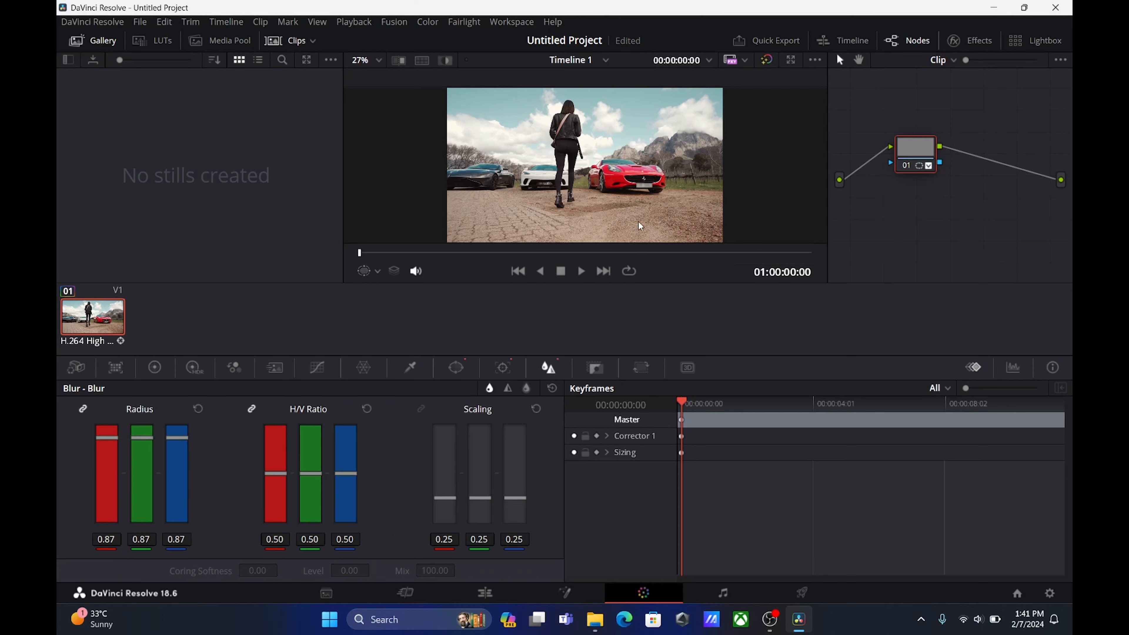
{"action": "scroll", "coordinate": [638, 222], "scroll_direction": "up", "scroll_amount": 5}
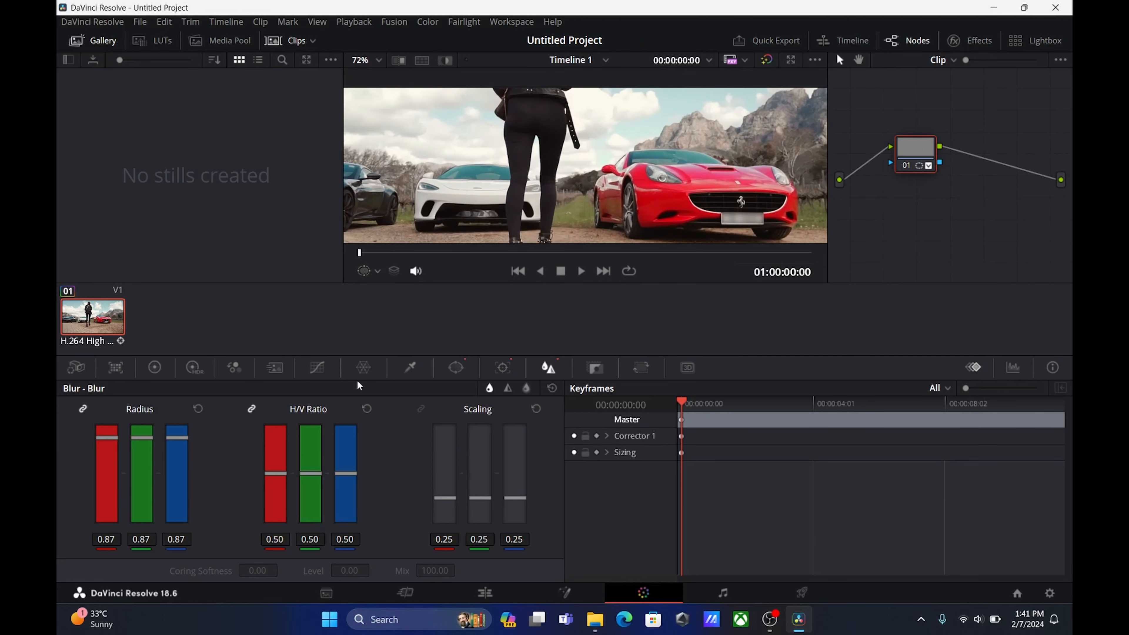
Try adjusting the window's tilt over the blurred plate, then return to the blur settings.
{"action": "left_click", "coordinate": [463, 369]}
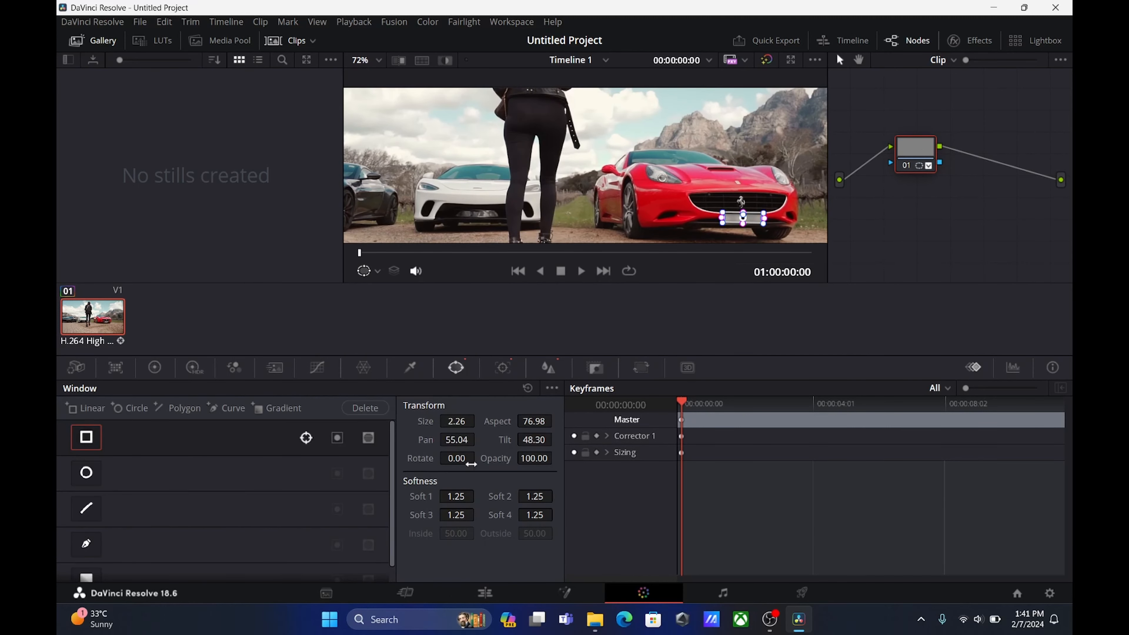
{"action": "left_click_drag", "start_coordinate": [488, 439], "coordinate": [555, 438]}
{"action": "left_click", "coordinate": [551, 368]}
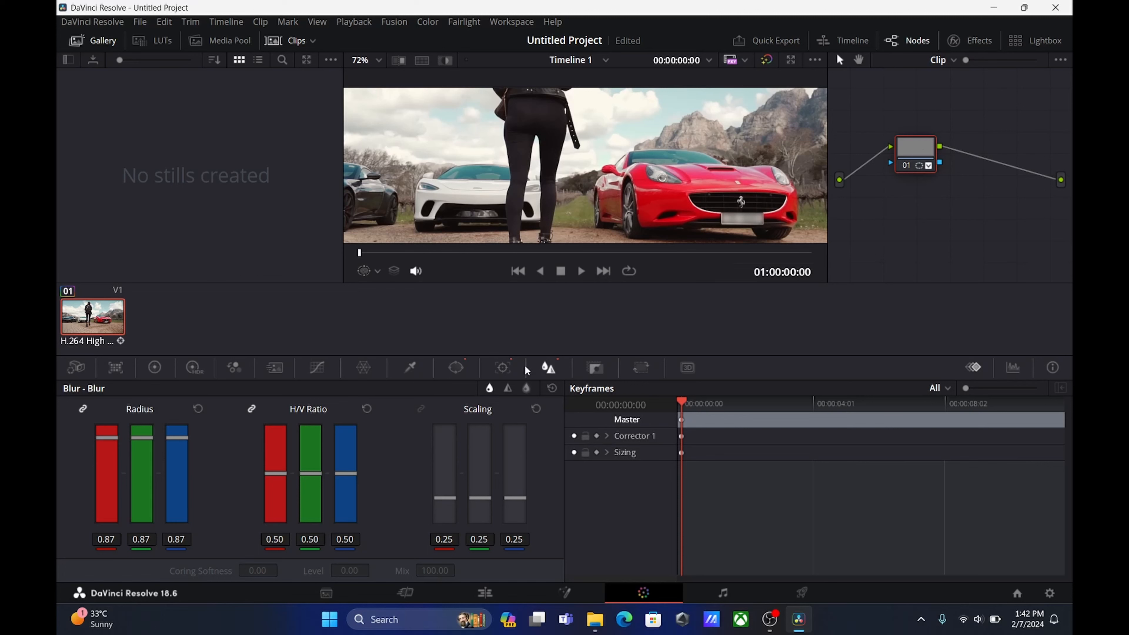
Reset the window's tilt and pan, then set tilt to 48.28 and pan the window back over the red car's licence plate.
{"action": "left_click", "coordinate": [458, 370]}
{"action": "double_click", "coordinate": [504, 439]}
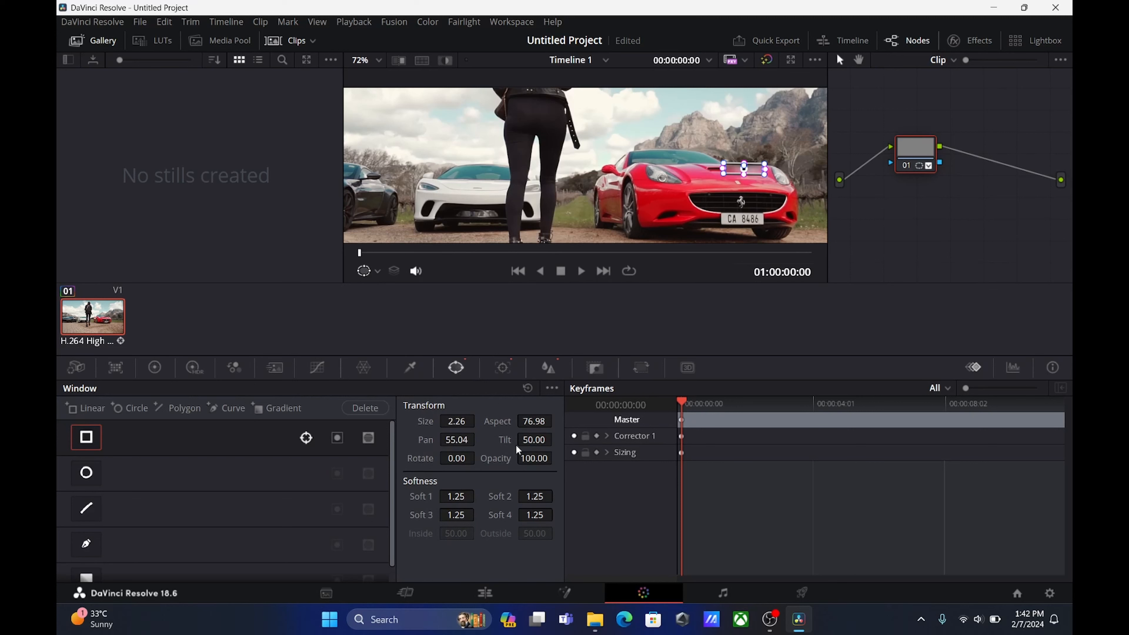
{"action": "left_click_drag", "start_coordinate": [535, 440], "coordinate": [555, 438]}
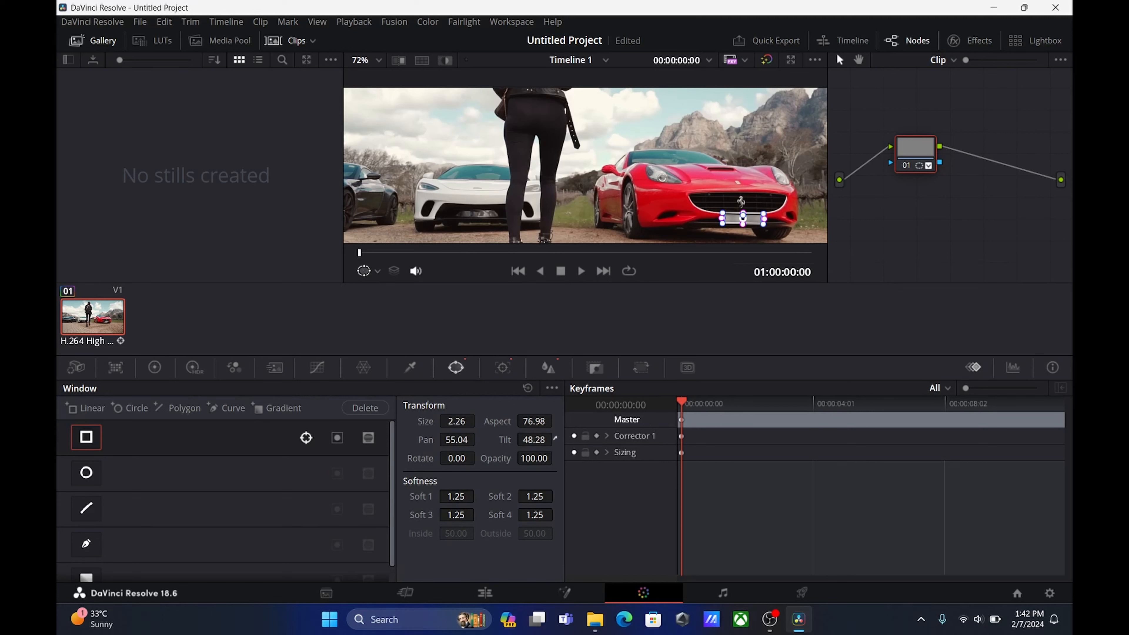
{"action": "double_click", "coordinate": [426, 440]}
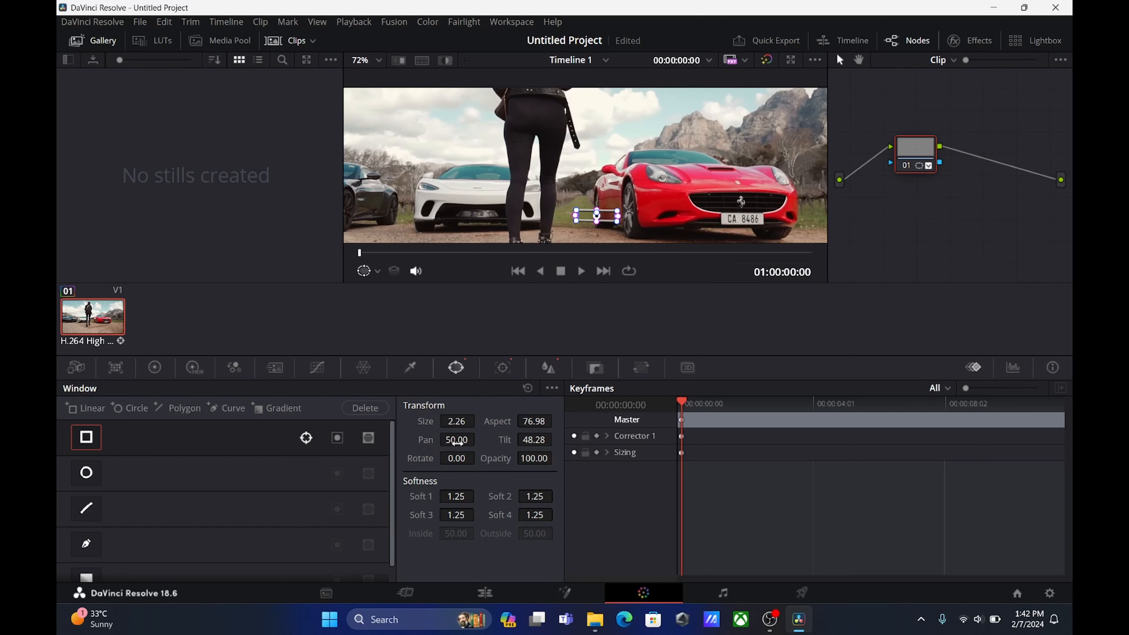
{"action": "left_click_drag", "start_coordinate": [458, 442], "coordinate": [479, 439]}
{"action": "left_click", "coordinate": [557, 365]}
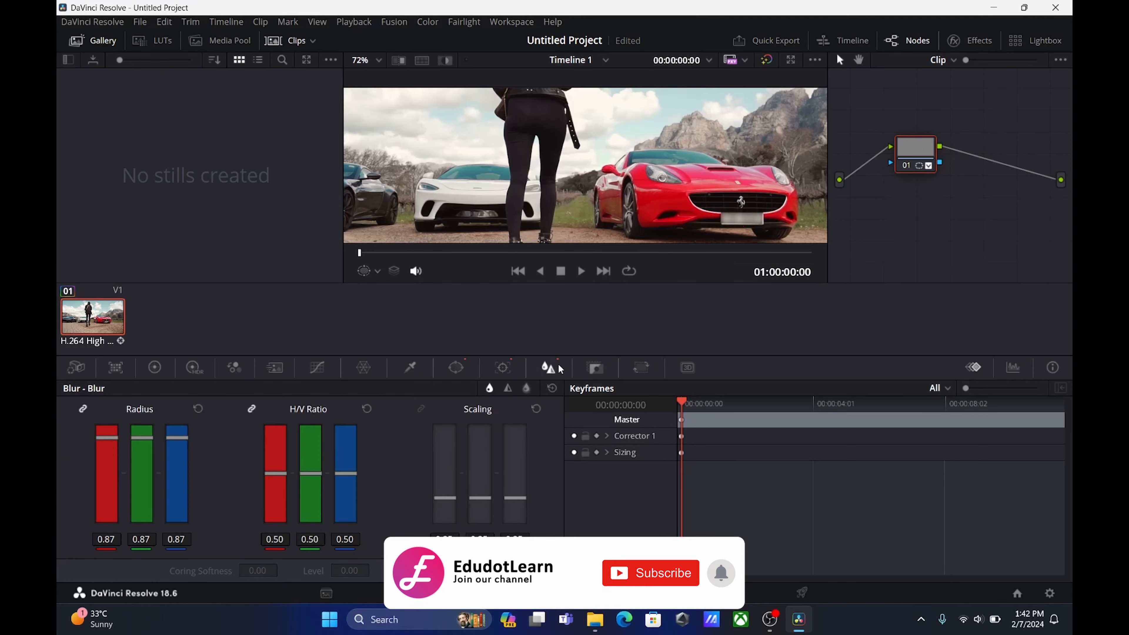
{"action": "scroll", "coordinate": [534, 217], "scroll_direction": "down", "scroll_amount": 5}
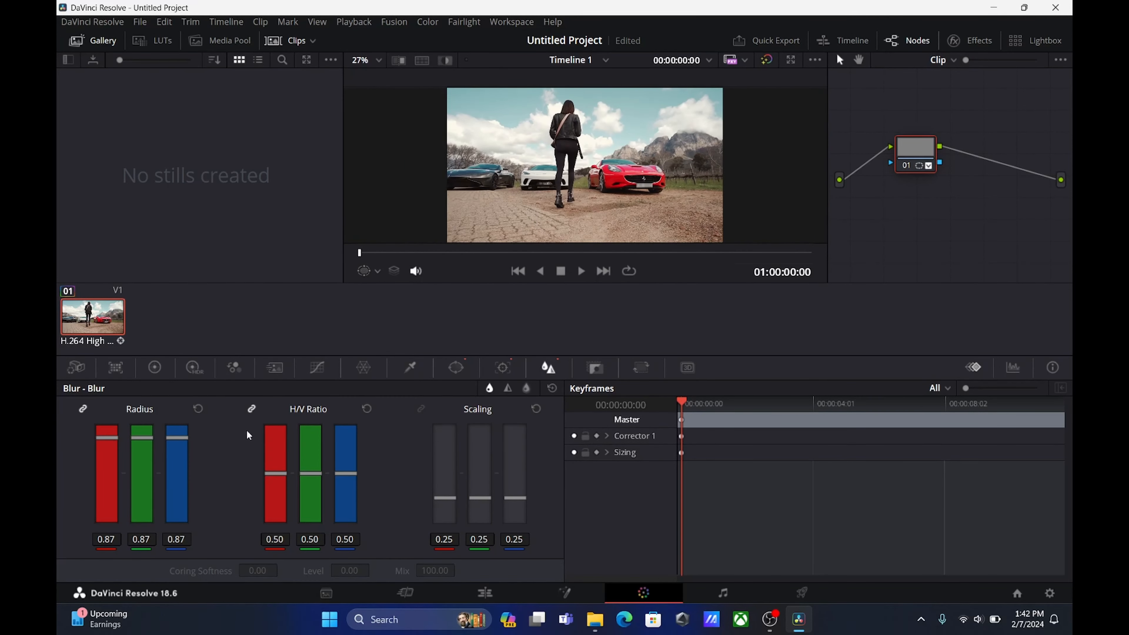
Track the window forward from the clip's start to its end with pan, tilt, zoom and rotate enabled.
{"action": "left_click", "coordinate": [502, 367]}
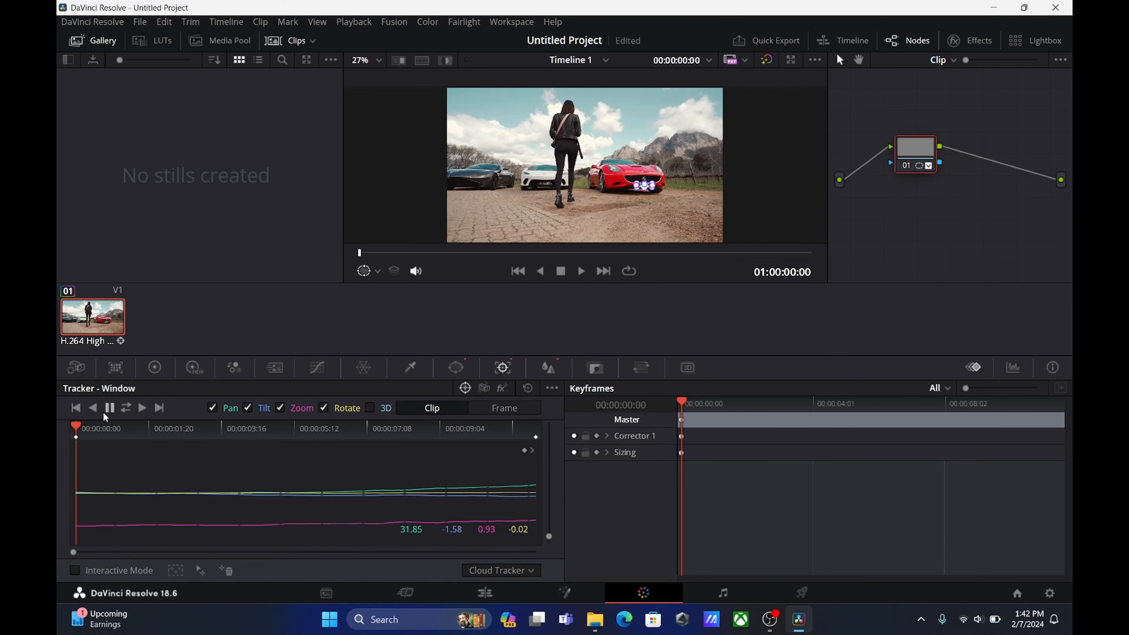
{"action": "left_click", "coordinate": [146, 405]}
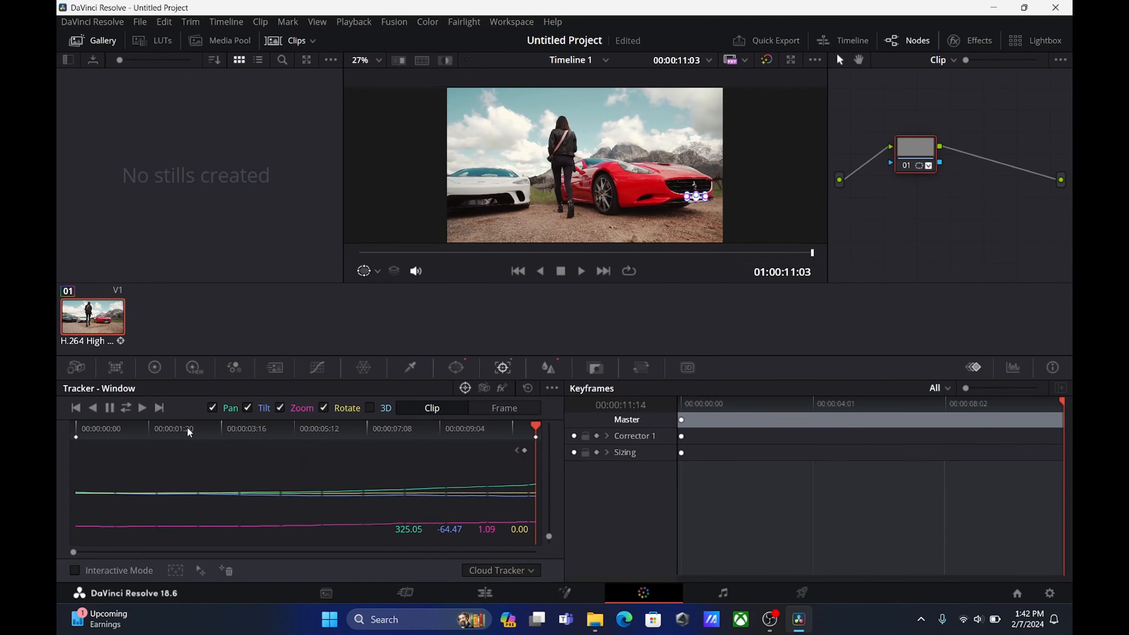
Play the edited timeline from its start to check the plate blur, then return to the first frame.
{"action": "left_click", "coordinate": [482, 599]}
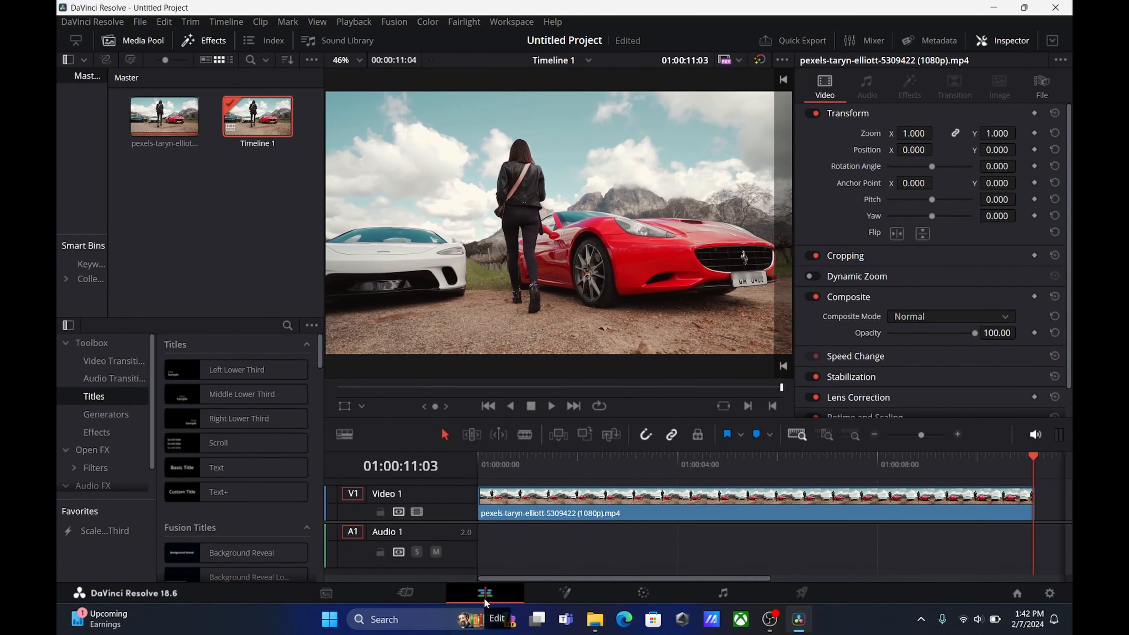
{"action": "left_click", "coordinate": [481, 463]}
{"action": "key", "text": "space"}
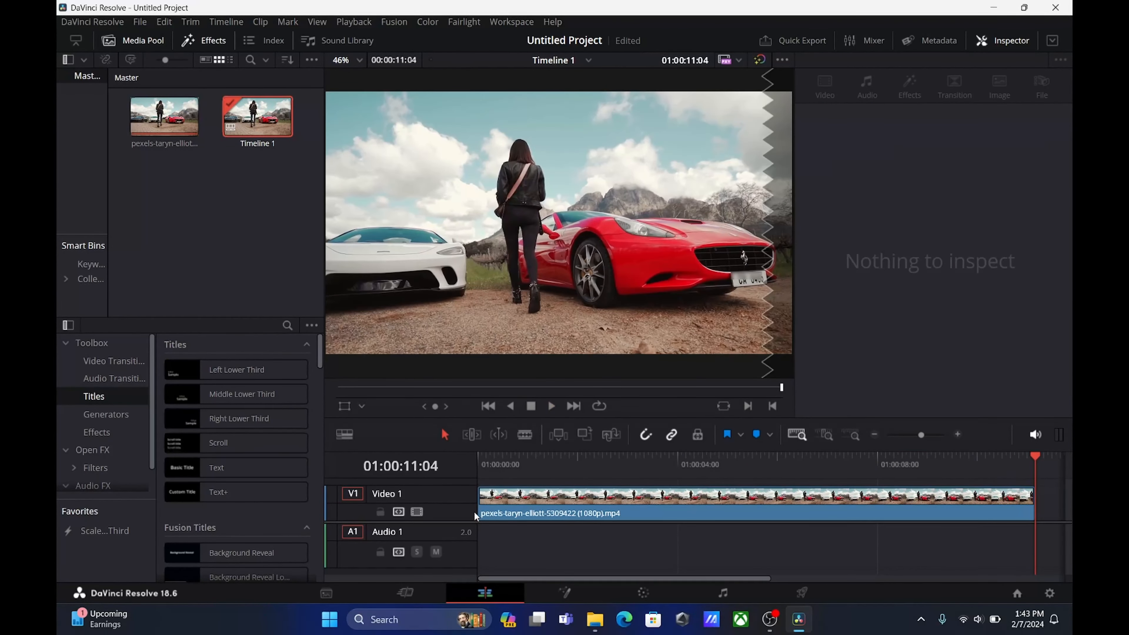
{"action": "left_click", "coordinate": [480, 460]}
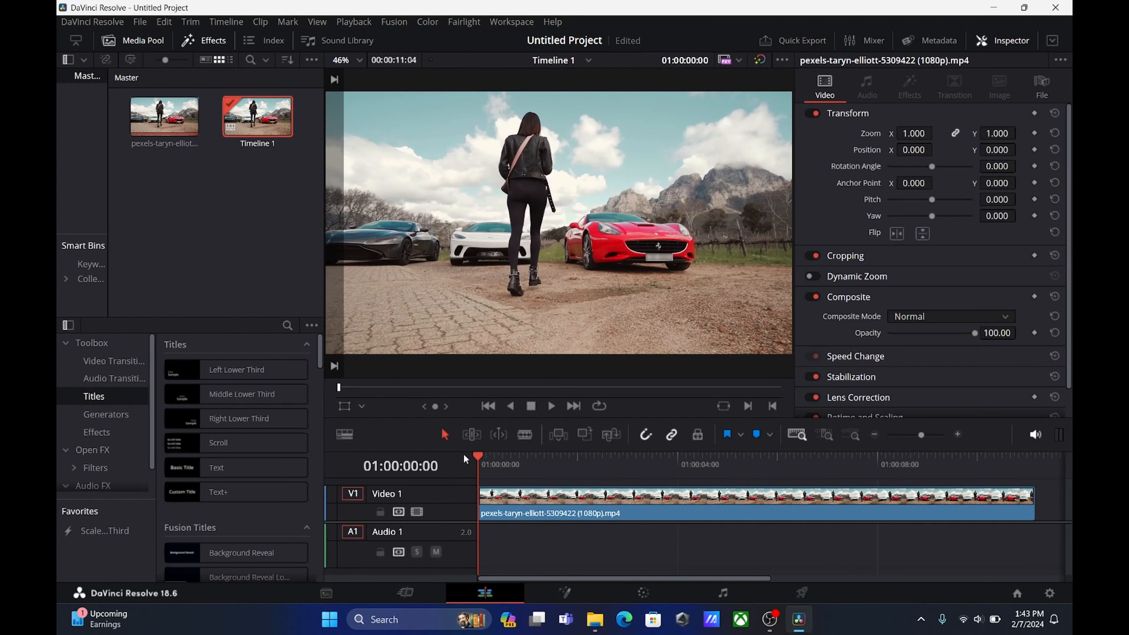
Return to colour grading and park the window tracker on the clip's last frame at 01:00:11:03.
{"action": "left_click", "coordinate": [643, 595]}
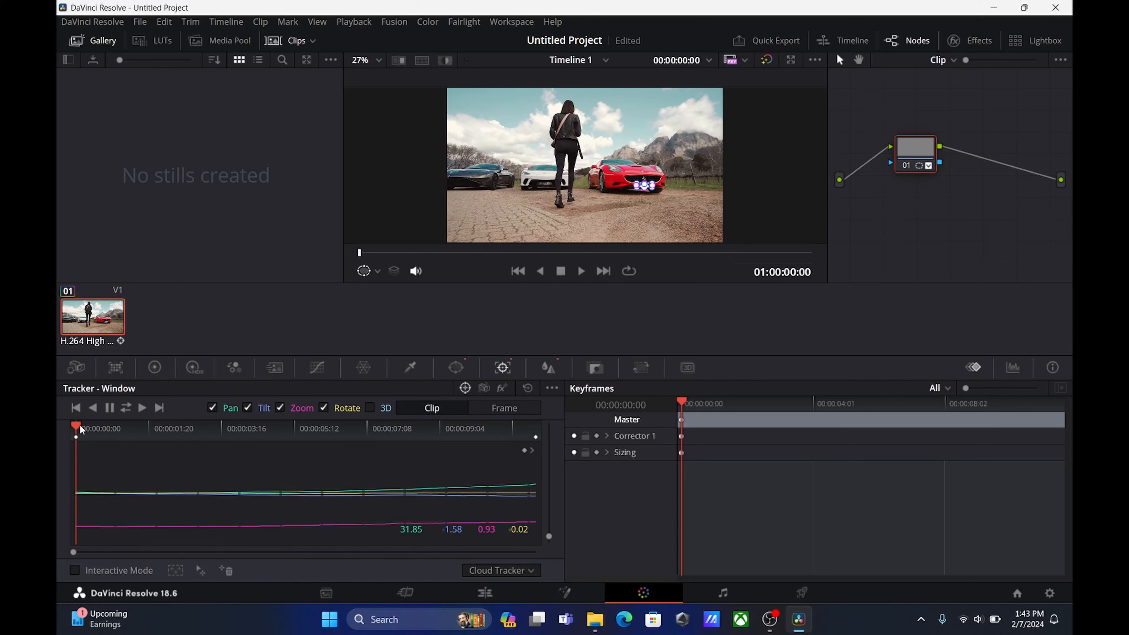
{"action": "left_click_drag", "start_coordinate": [80, 424], "coordinate": [561, 427]}
{"action": "left_click", "coordinate": [549, 430]}
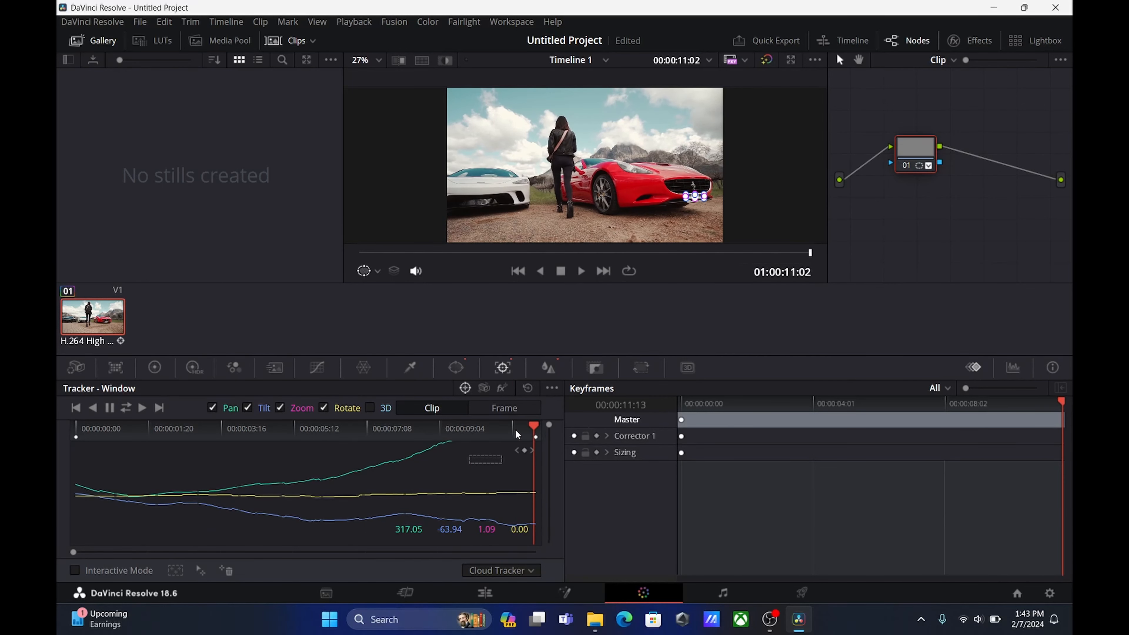
{"action": "left_click", "coordinate": [535, 428]}
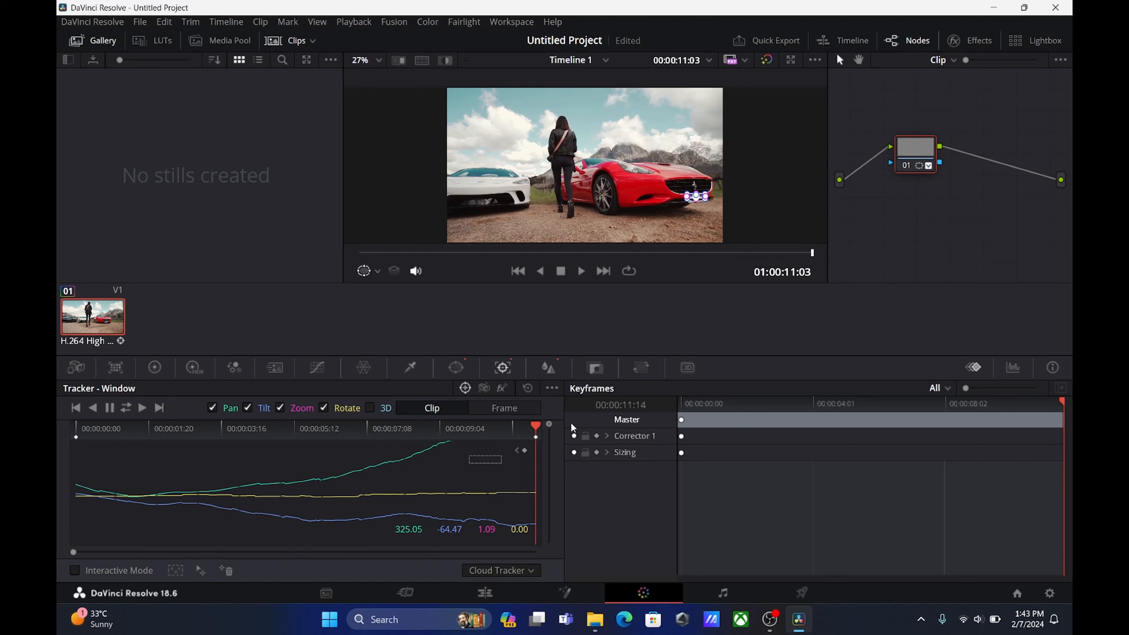
{"action": "left_click", "coordinate": [517, 434]}
{"action": "left_click", "coordinate": [535, 437]}
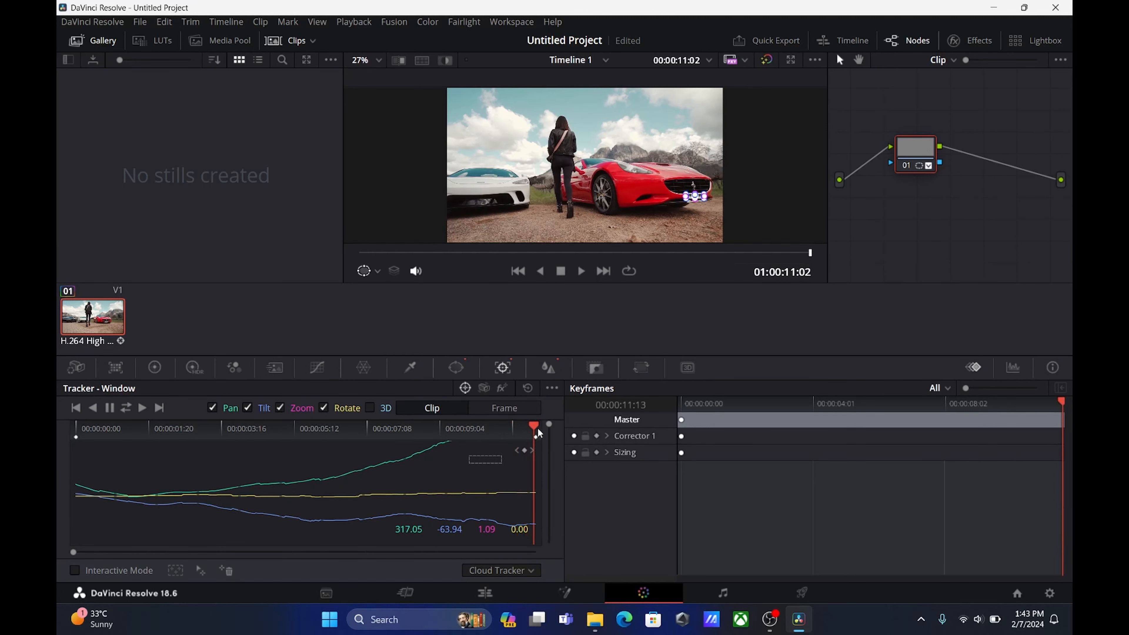
{"action": "left_click", "coordinate": [537, 431]}
{"action": "scroll", "coordinate": [582, 269], "scroll_direction": "up", "scroll_amount": 3}
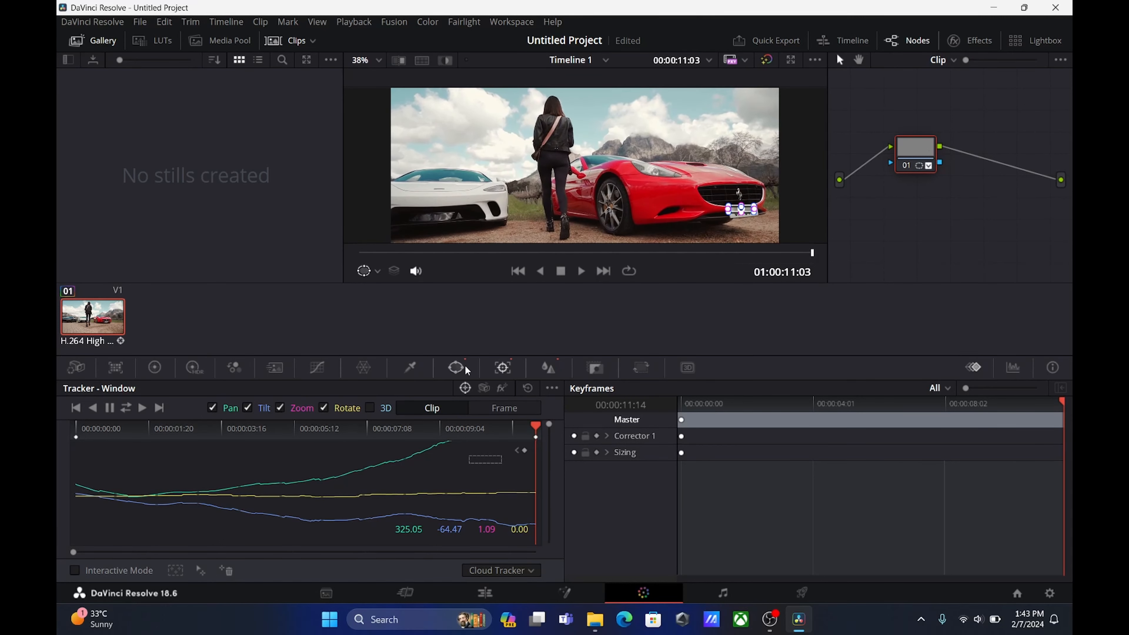
Adjust the window over the red car's plate to size 5.40, pan 55.16, tilt 48.16 and aspect 64.52.
{"action": "left_click", "coordinate": [449, 368]}
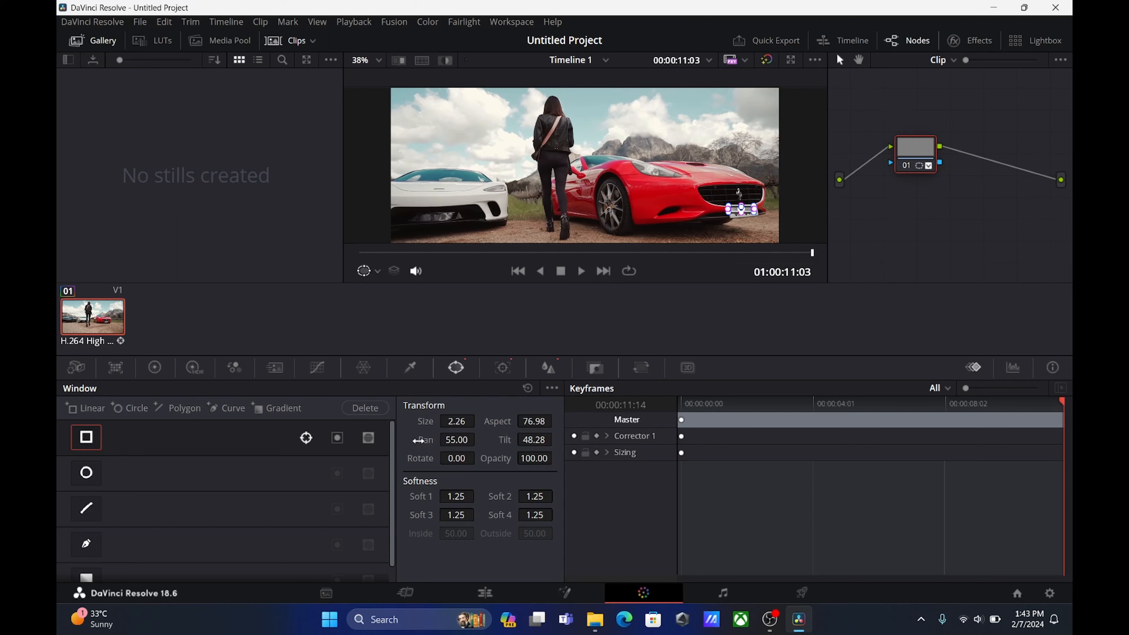
{"action": "left_click_drag", "start_coordinate": [418, 440], "coordinate": [478, 439]}
{"action": "mouse_move", "coordinate": [414, 426]}
{"action": "left_mouse_down"}
{"action": "mouse_move", "coordinate": [547, 426]}
{"action": "mouse_move", "coordinate": [427, 425]}
{"action": "left_mouse_up"}
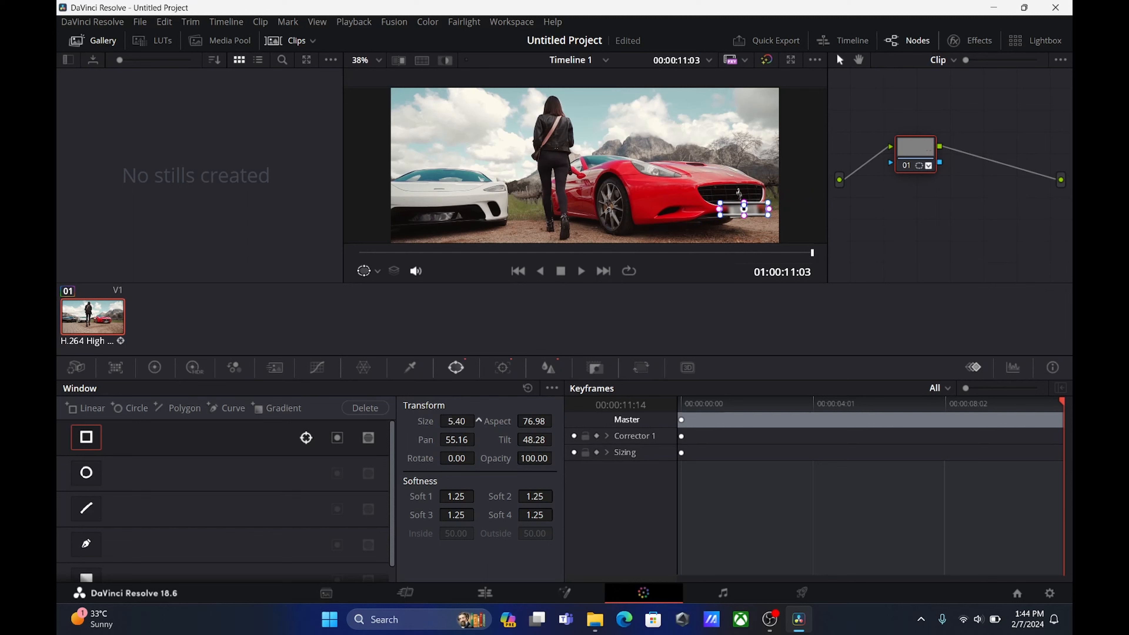
{"action": "double_click", "coordinate": [504, 439]}
{"action": "mouse_move", "coordinate": [555, 438]}
{"action": "left_mouse_down"}
{"action": "mouse_move", "coordinate": [500, 440]}
{"action": "mouse_move", "coordinate": [555, 439]}
{"action": "left_mouse_up"}
{"action": "mouse_move", "coordinate": [420, 421]}
{"action": "left_mouse_down"}
{"action": "mouse_move", "coordinate": [387, 421]}
{"action": "mouse_move", "coordinate": [420, 421]}
{"action": "left_mouse_up"}
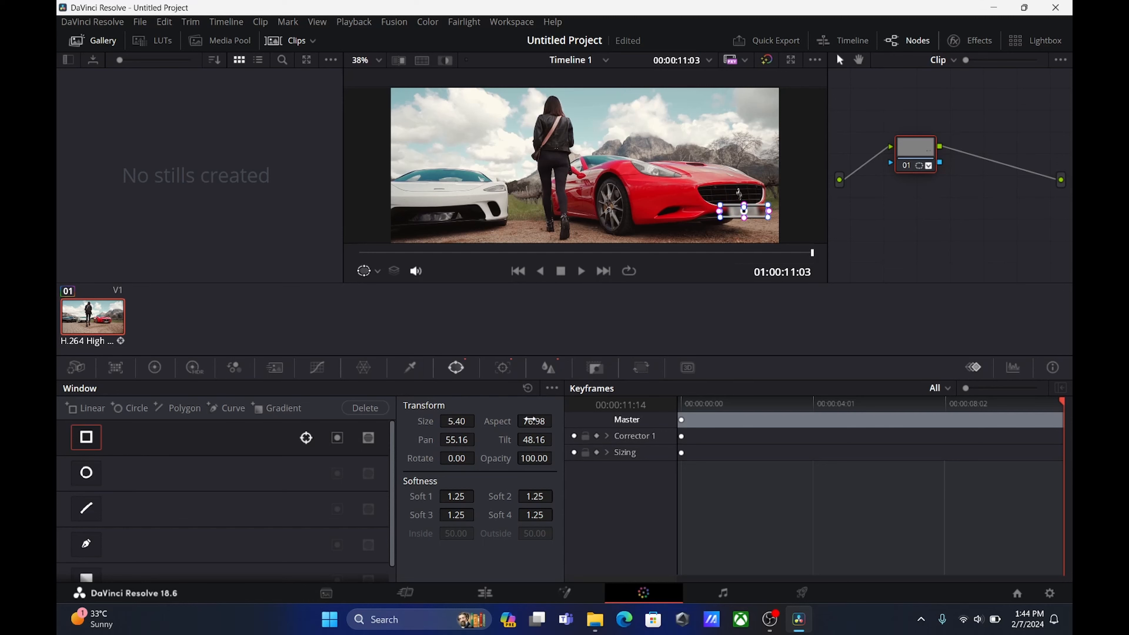
{"action": "left_click_drag", "start_coordinate": [530, 419], "coordinate": [555, 421]}
Review the resized plate blur by playing the edit timeline from its start, then go back to the first frame.
{"action": "left_click", "coordinate": [485, 593]}
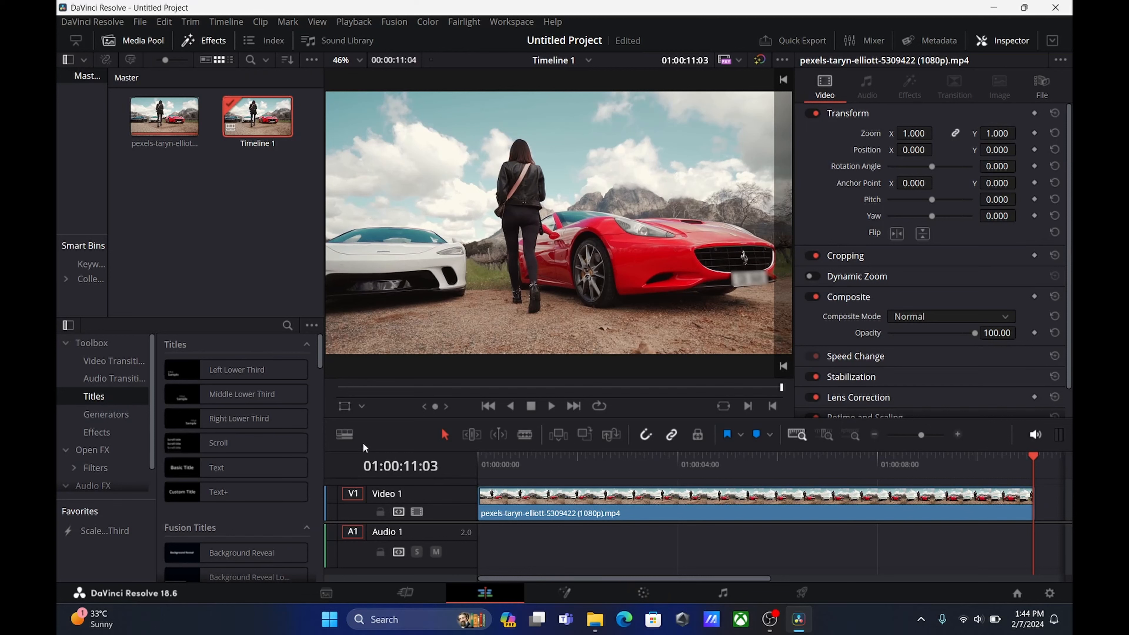
{"action": "key", "text": "Right"}
{"action": "left_click", "coordinate": [474, 468]}
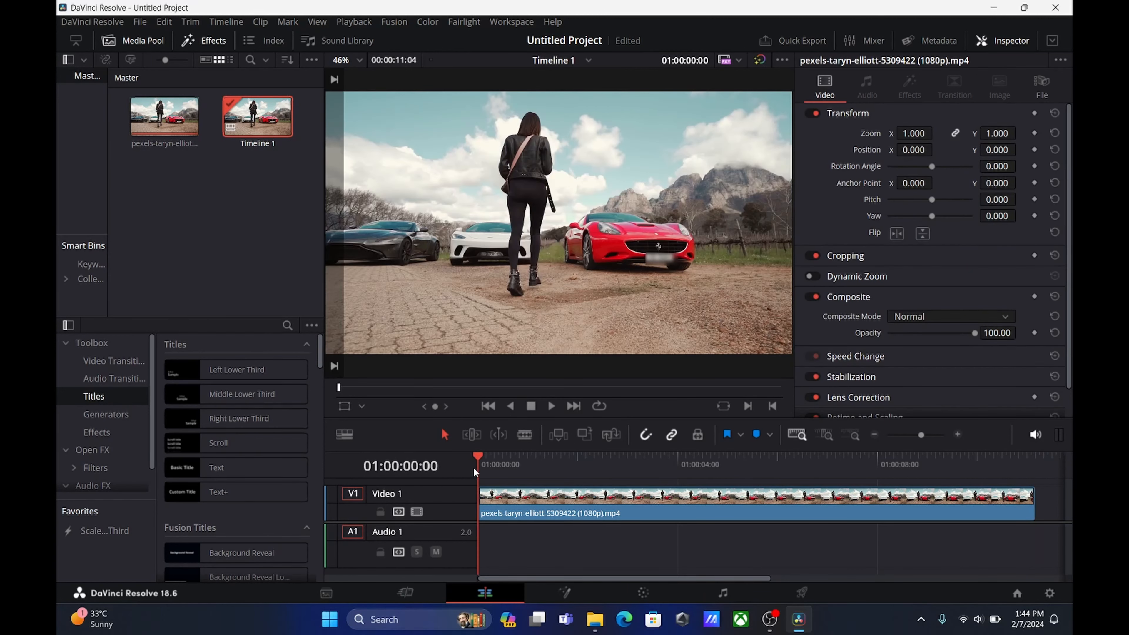
{"action": "key", "text": "space"}
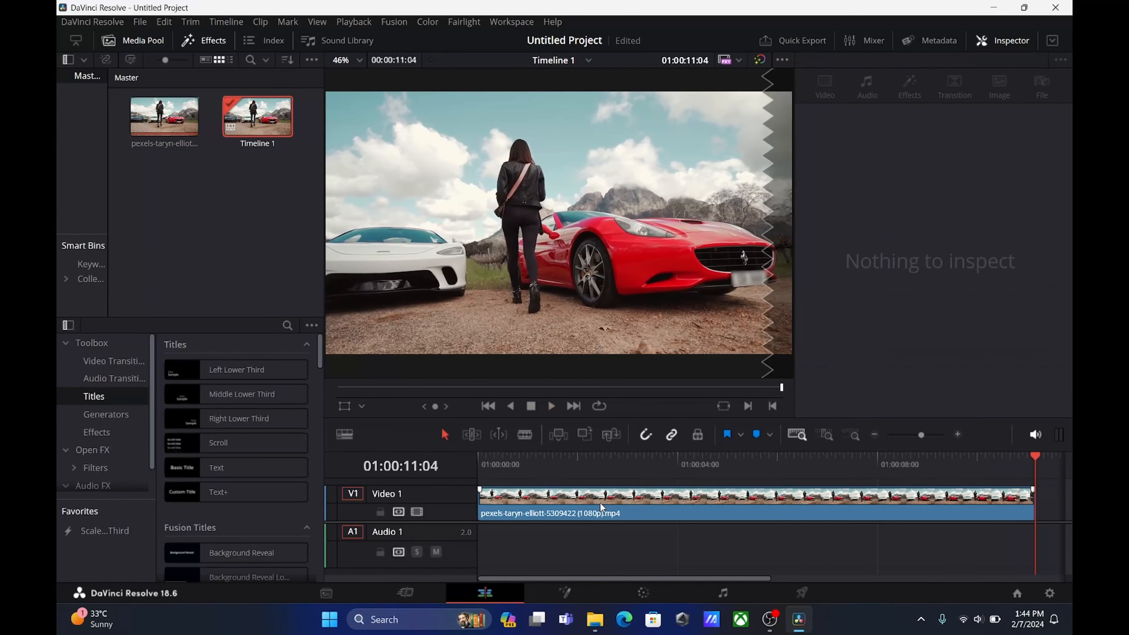
{"action": "left_click_drag", "start_coordinate": [508, 465], "coordinate": [460, 465]}
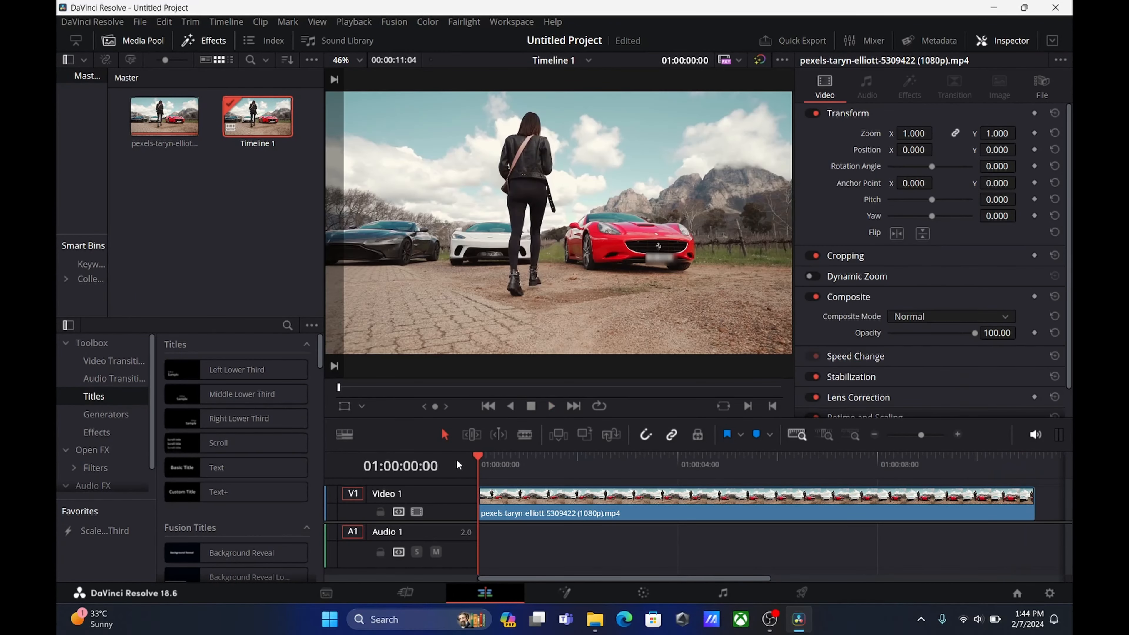
Play the clip from its start in colour grading with the window tracker open to check the tracked window.
{"action": "left_click", "coordinate": [644, 593]}
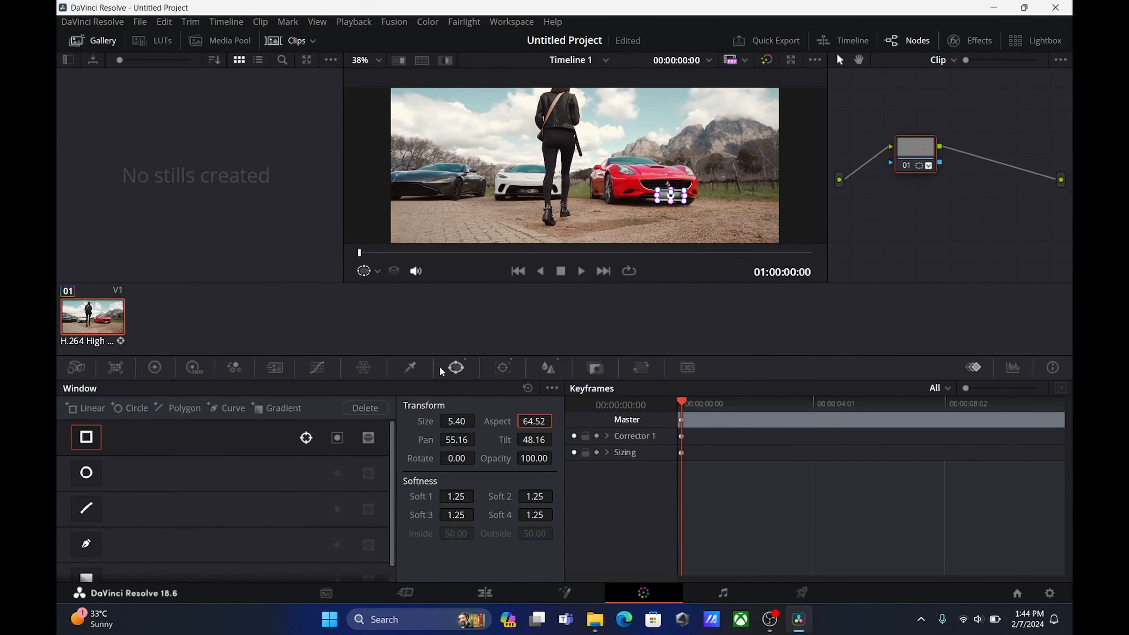
{"action": "left_click", "coordinate": [502, 368]}
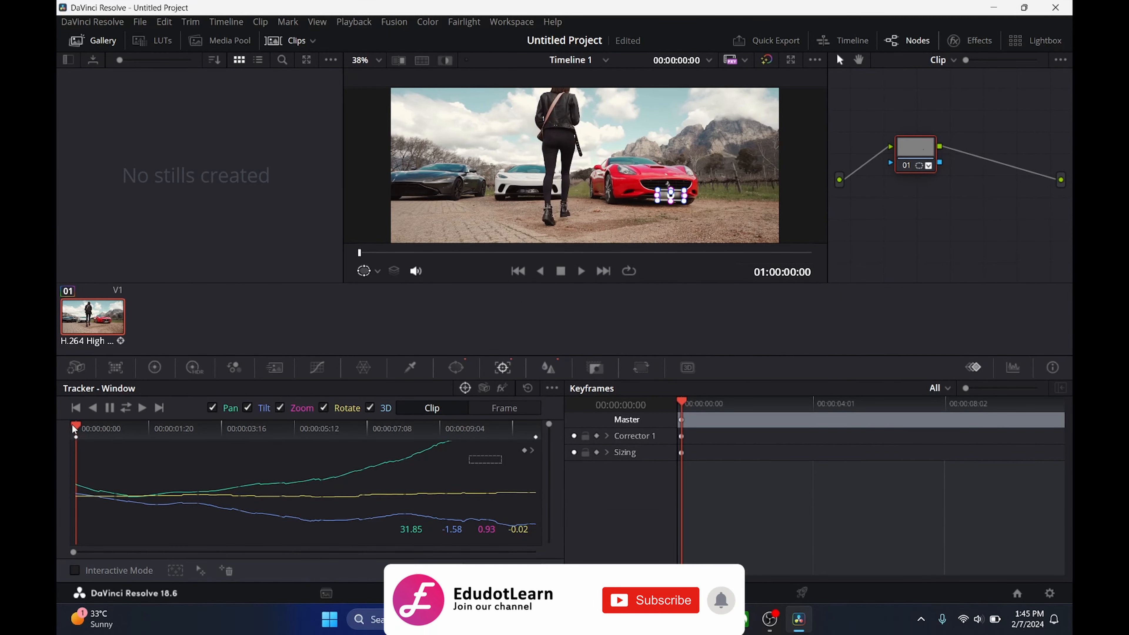
{"action": "key", "text": "space"}
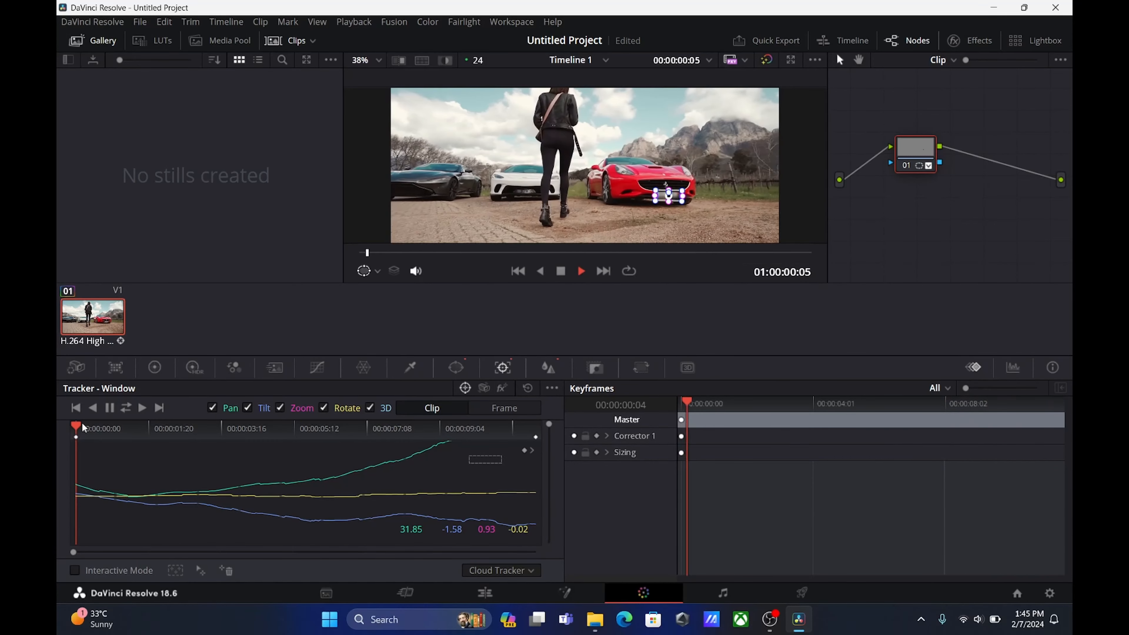
Replay the whole clip in the edit timeline to verify the plate stays blurred through its end.
{"action": "left_click", "coordinate": [482, 599]}
{"action": "left_click_drag", "start_coordinate": [532, 470], "coordinate": [462, 460]}
{"action": "key", "text": "space"}
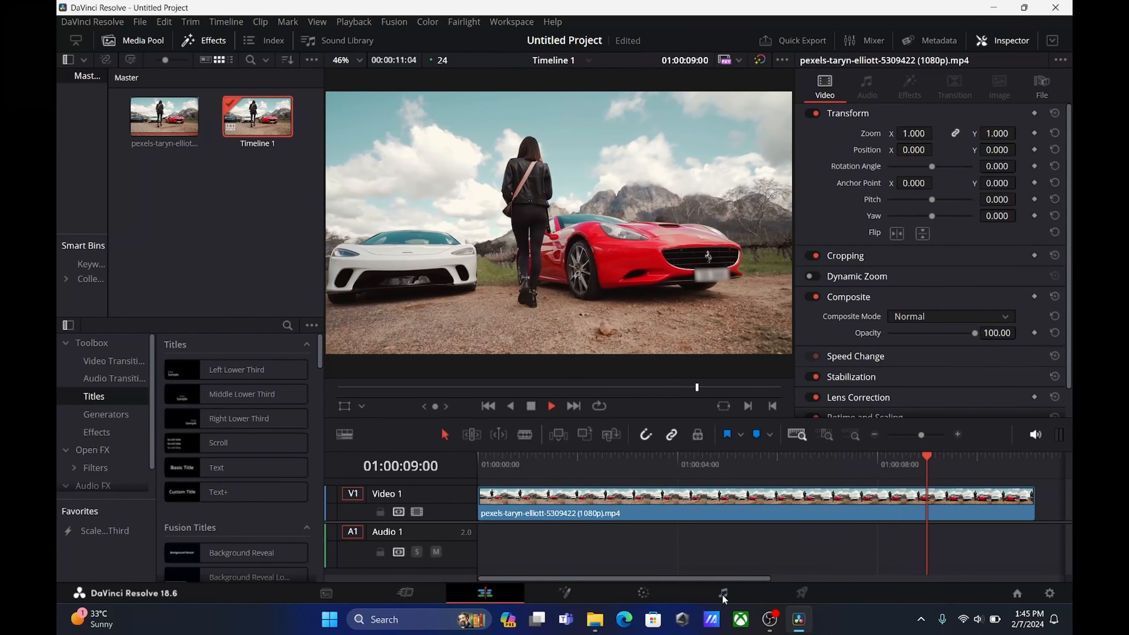
{"action": "left_click", "coordinate": [722, 593]}
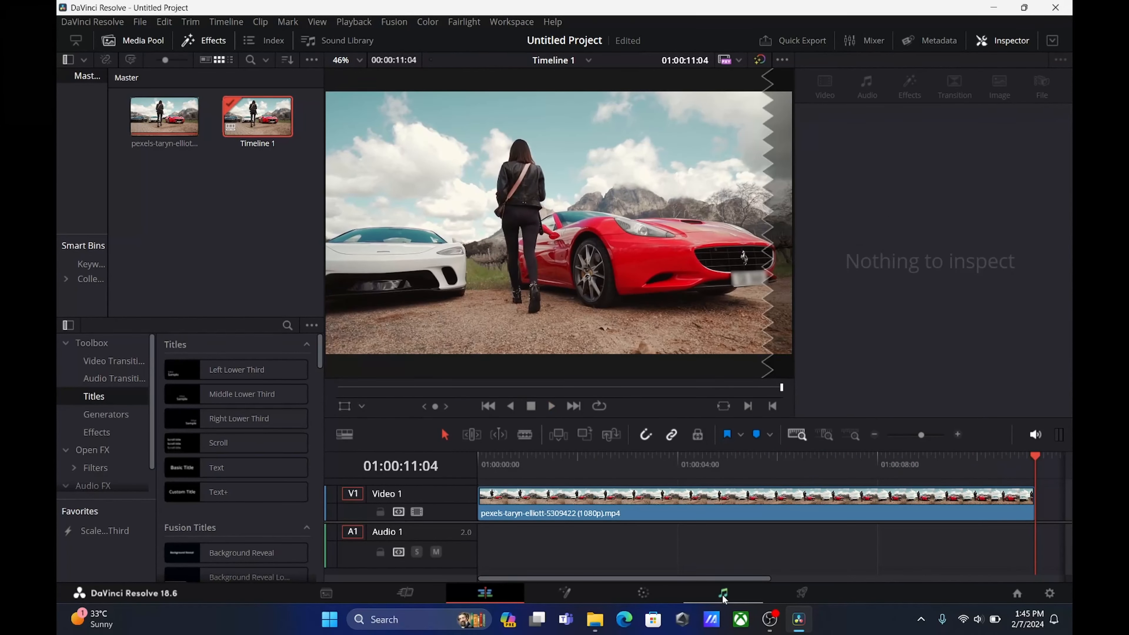